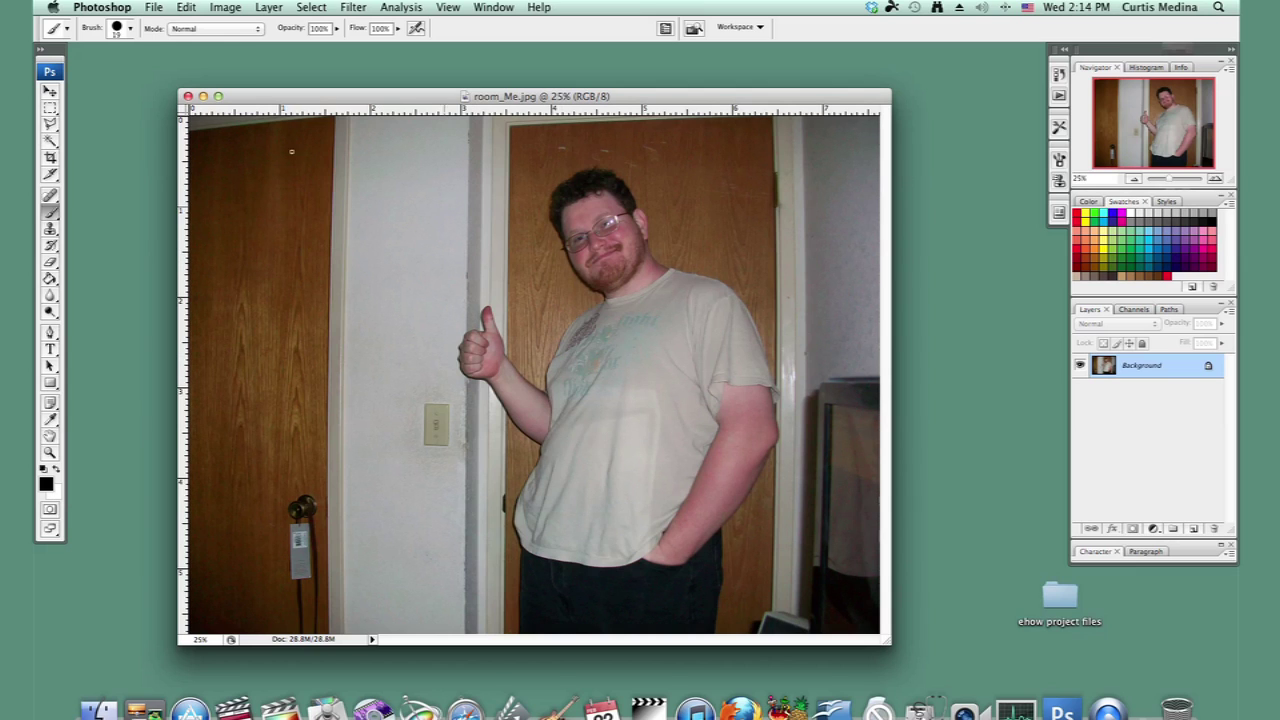
# - Check the empty room.jpg photo, return to room_Me.jpg and start a Magnetic Lasso outline at the man's hair
pyautogui.click(203, 96)
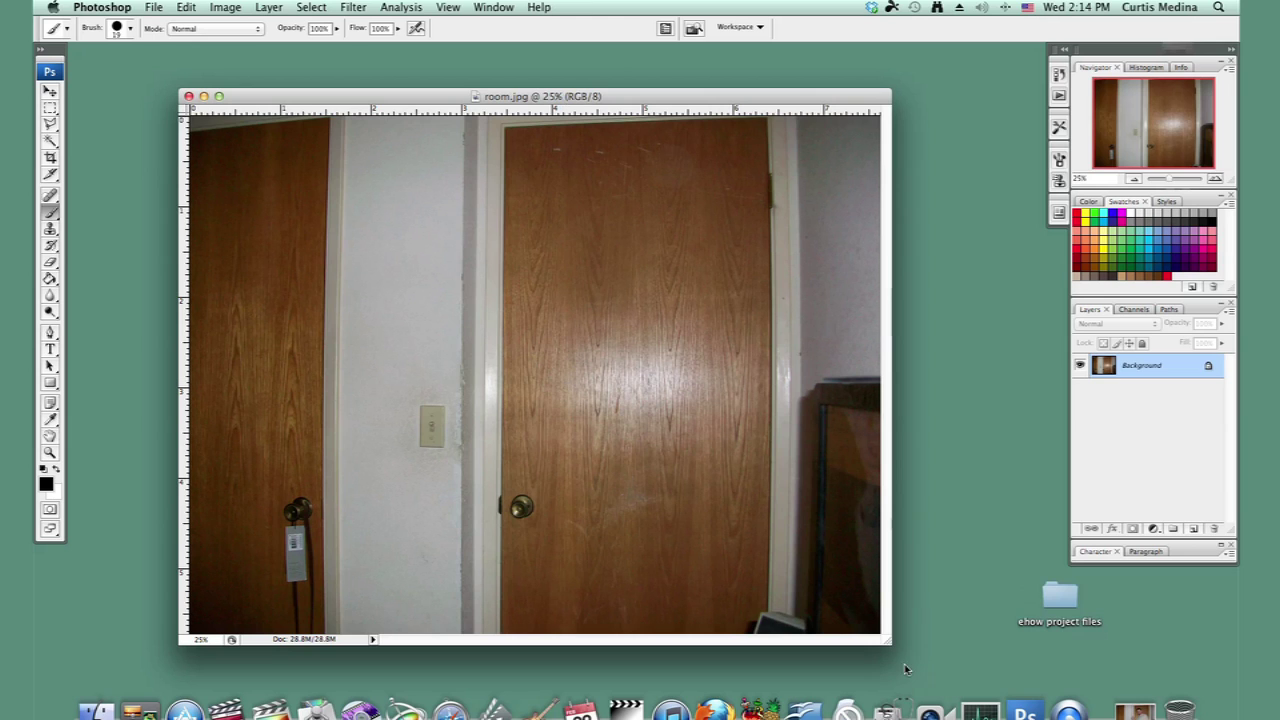
pyautogui.click(1133, 708)
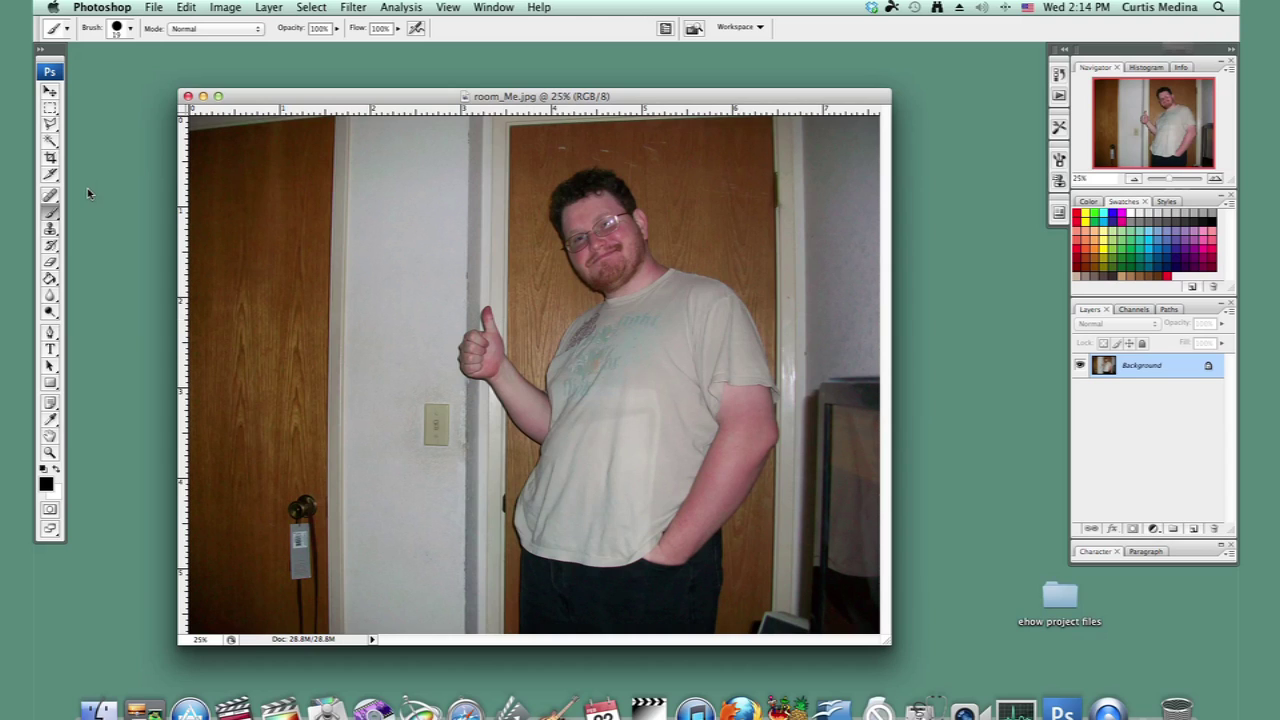
pyautogui.click(50, 123)
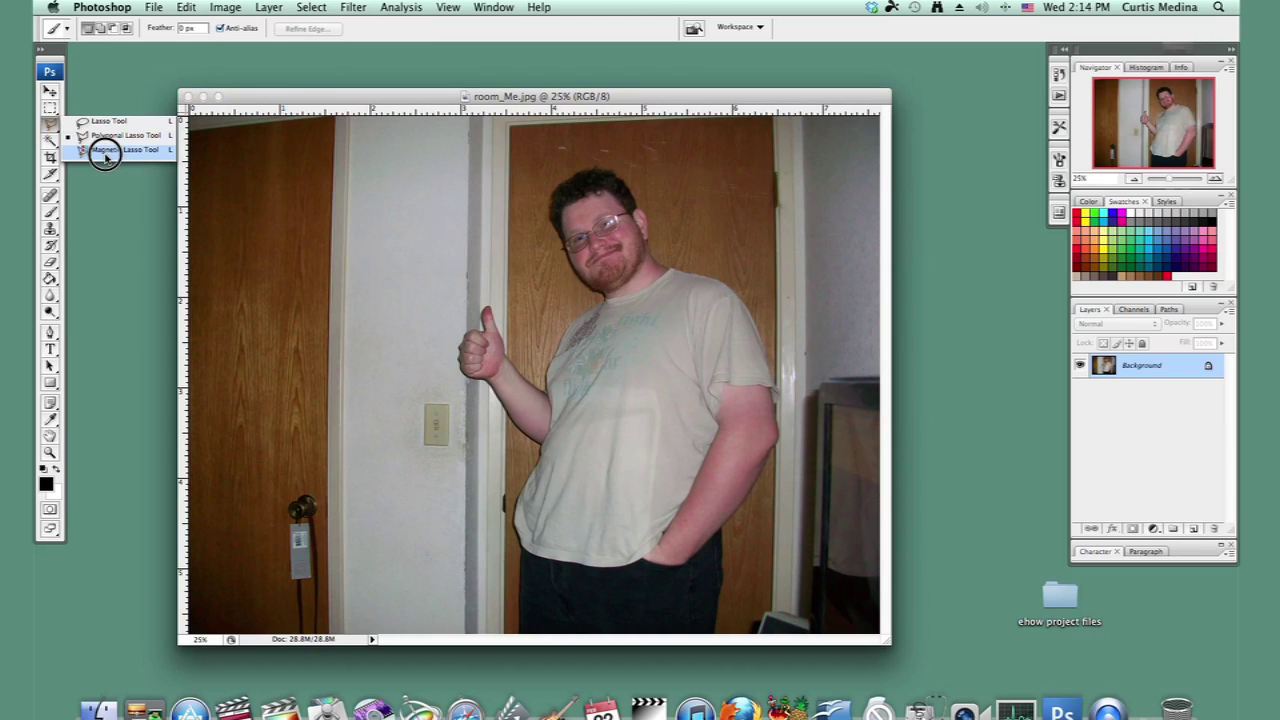
pyautogui.click(105, 150)
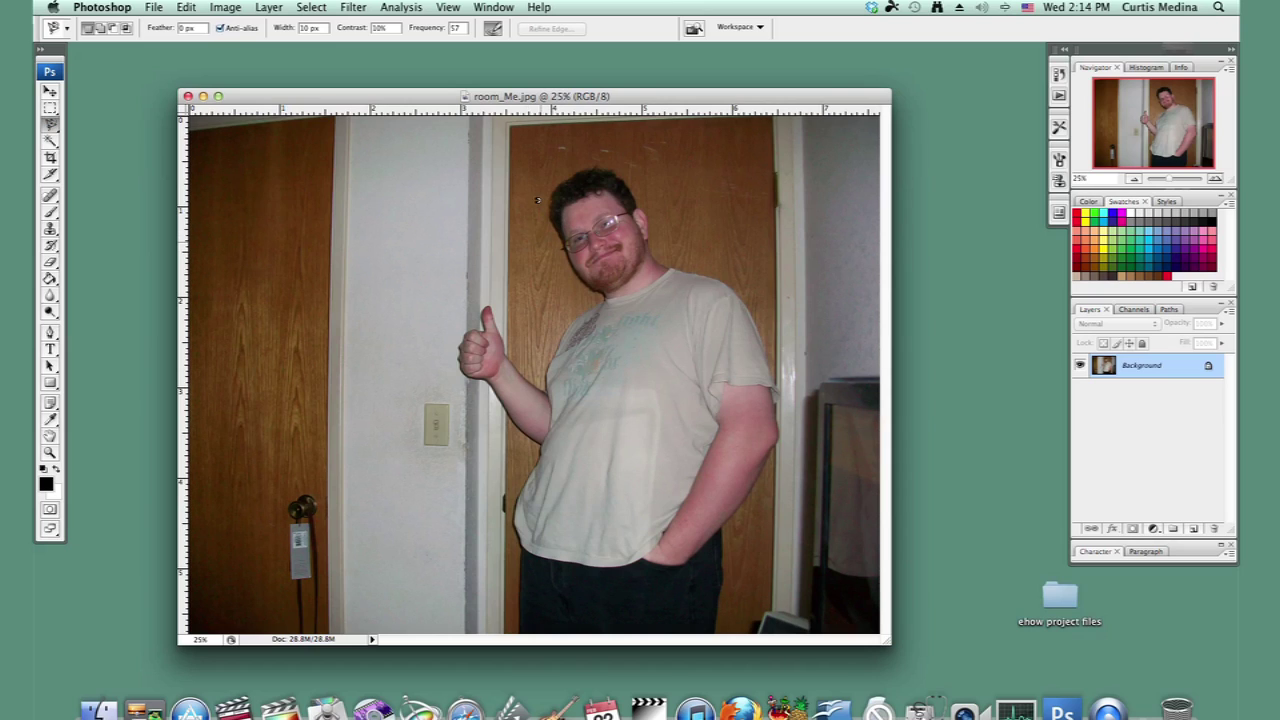
pyautogui.press('super+equal')
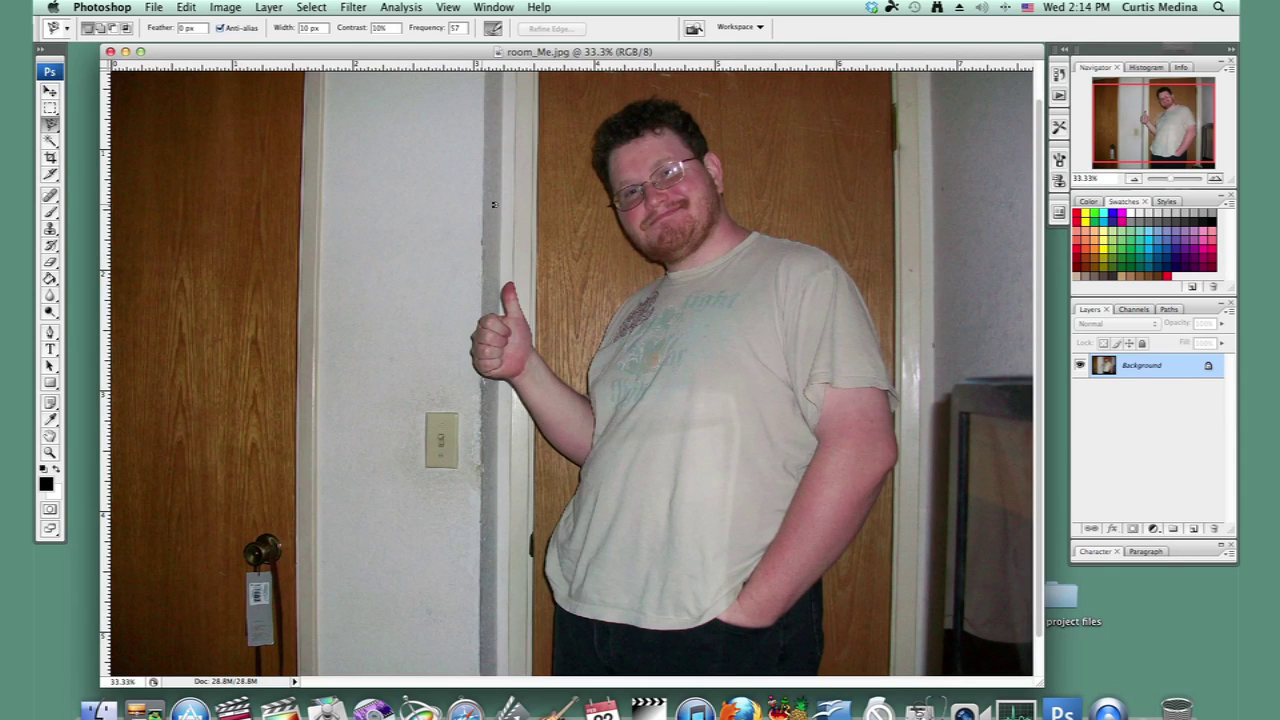
pyautogui.click(590, 163)
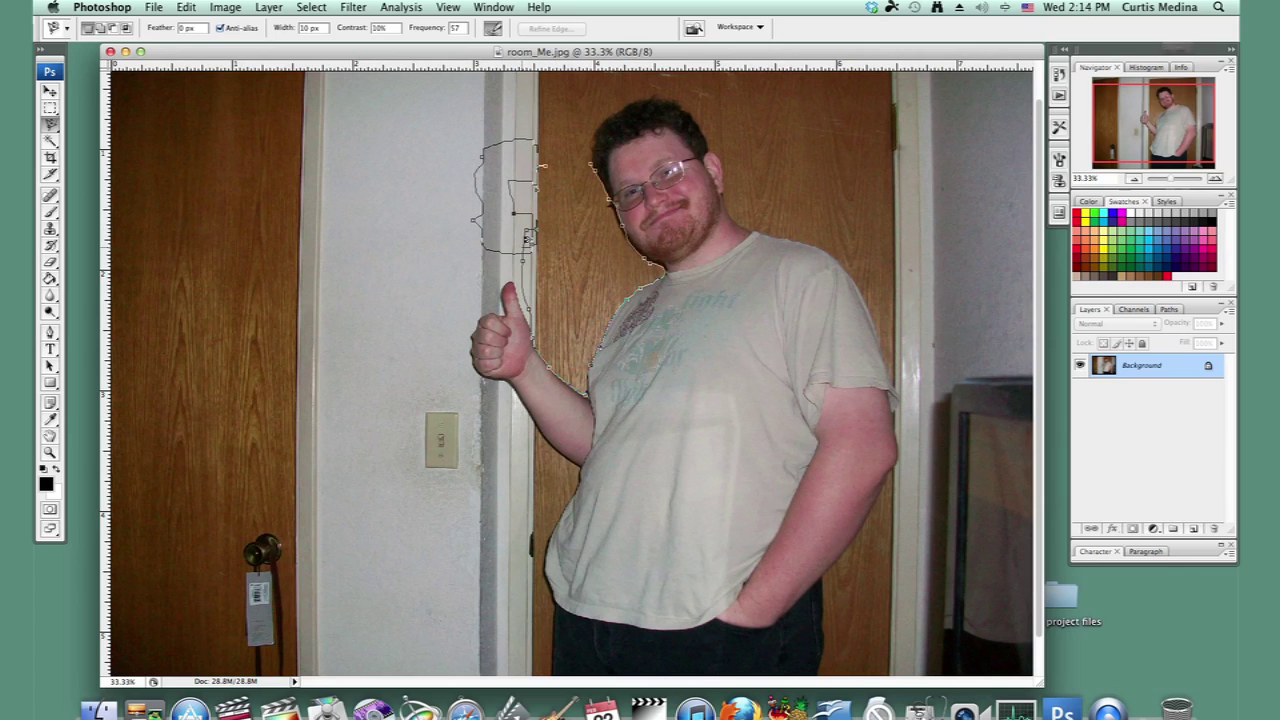
# - Remove the stray lasso points beside the door frame above the raised thumb and retrace the hand and forearm
pyautogui.press('Delete')
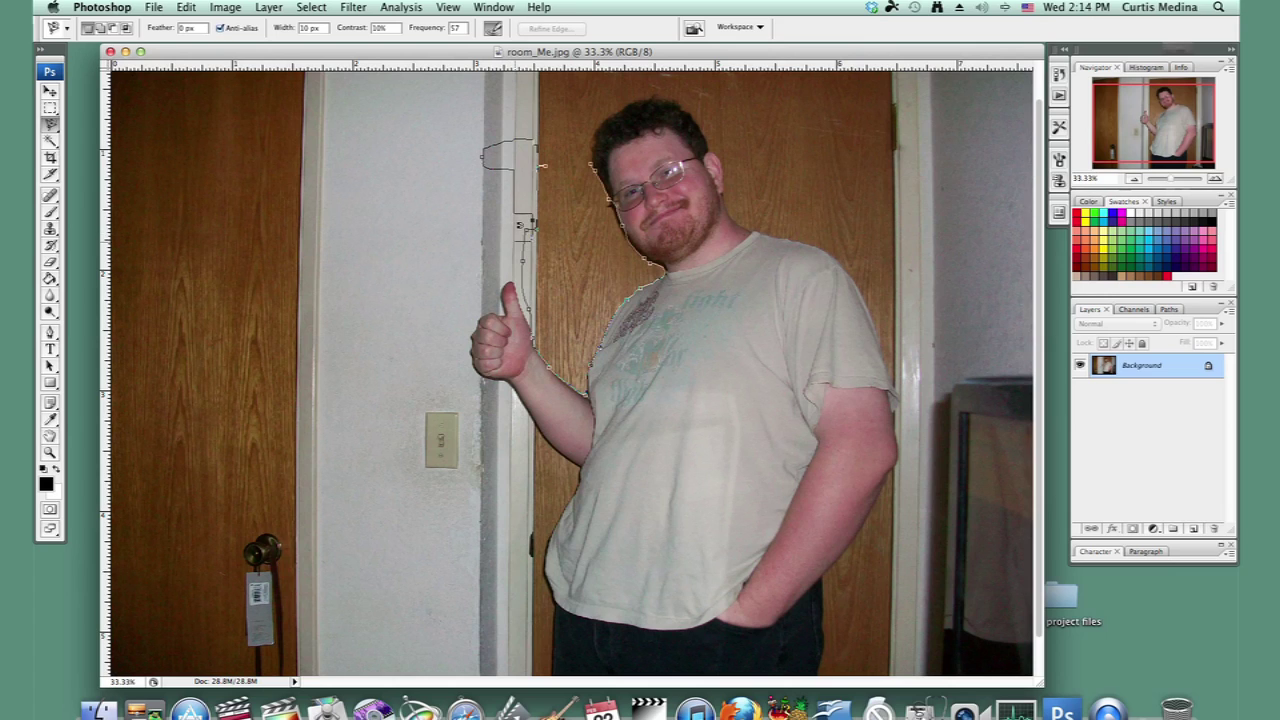
pyautogui.press('Delete')
pyautogui.press('Delete')
pyautogui.press('Delete')
pyautogui.press('Delete')
pyautogui.press('Delete')
pyautogui.press('Delete')
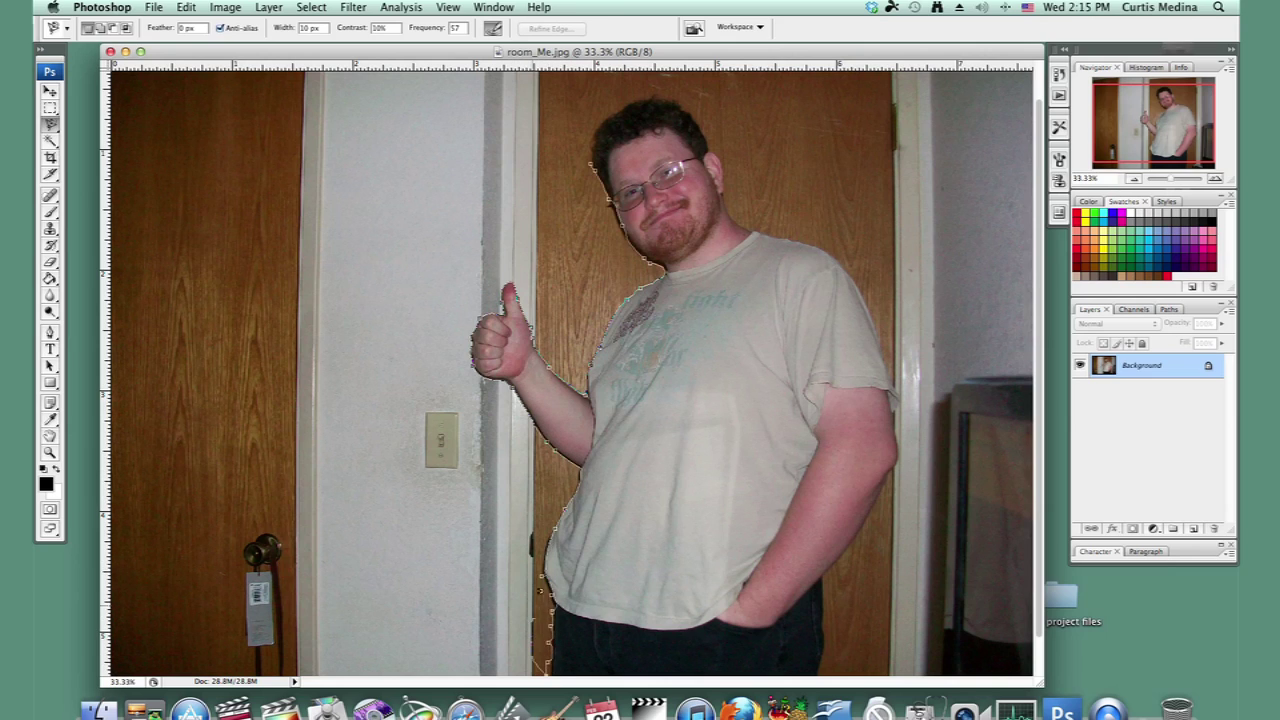
# - Remove the misplaced lasso points beside the forearm and waist, and close the selection around the whole man
pyautogui.scroll(-2, 545, 665)
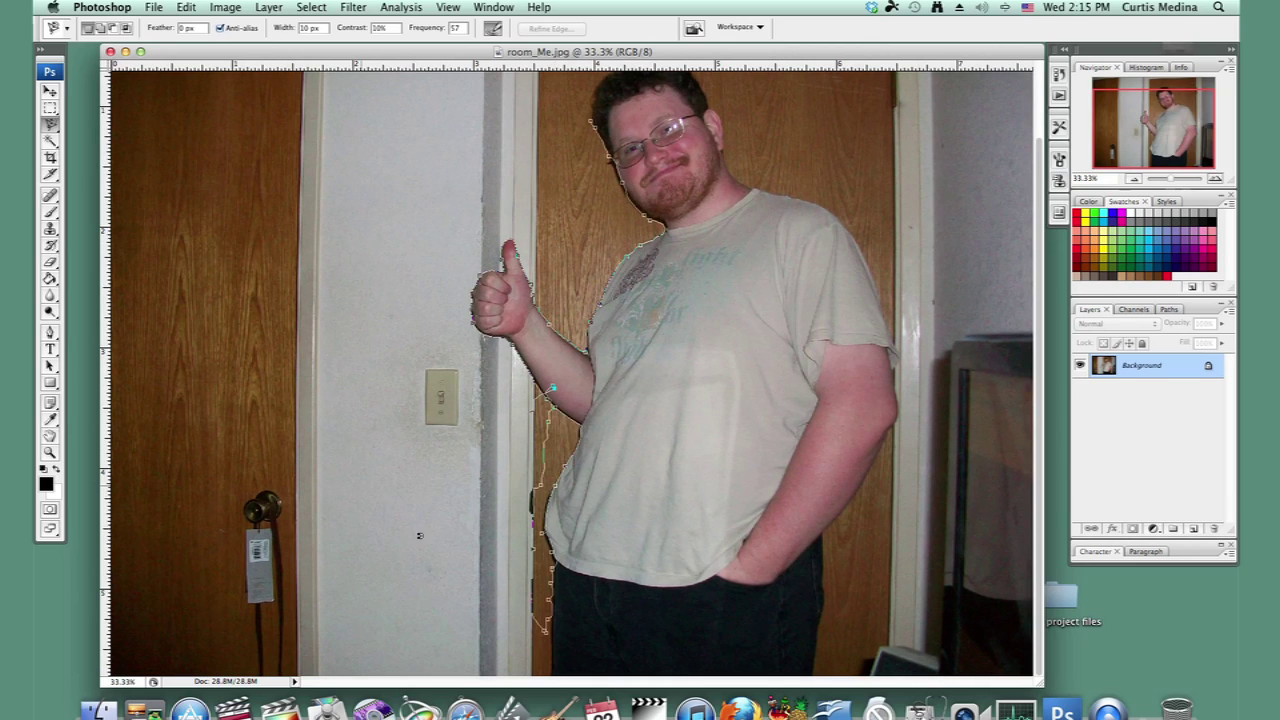
pyautogui.press('BackSpace')
pyautogui.press('BackSpace')
pyautogui.press('BackSpace')
pyautogui.press('BackSpace')
pyautogui.press('BackSpace')
pyautogui.press('BackSpace')
pyautogui.press('BackSpace')
pyautogui.press('BackSpace')
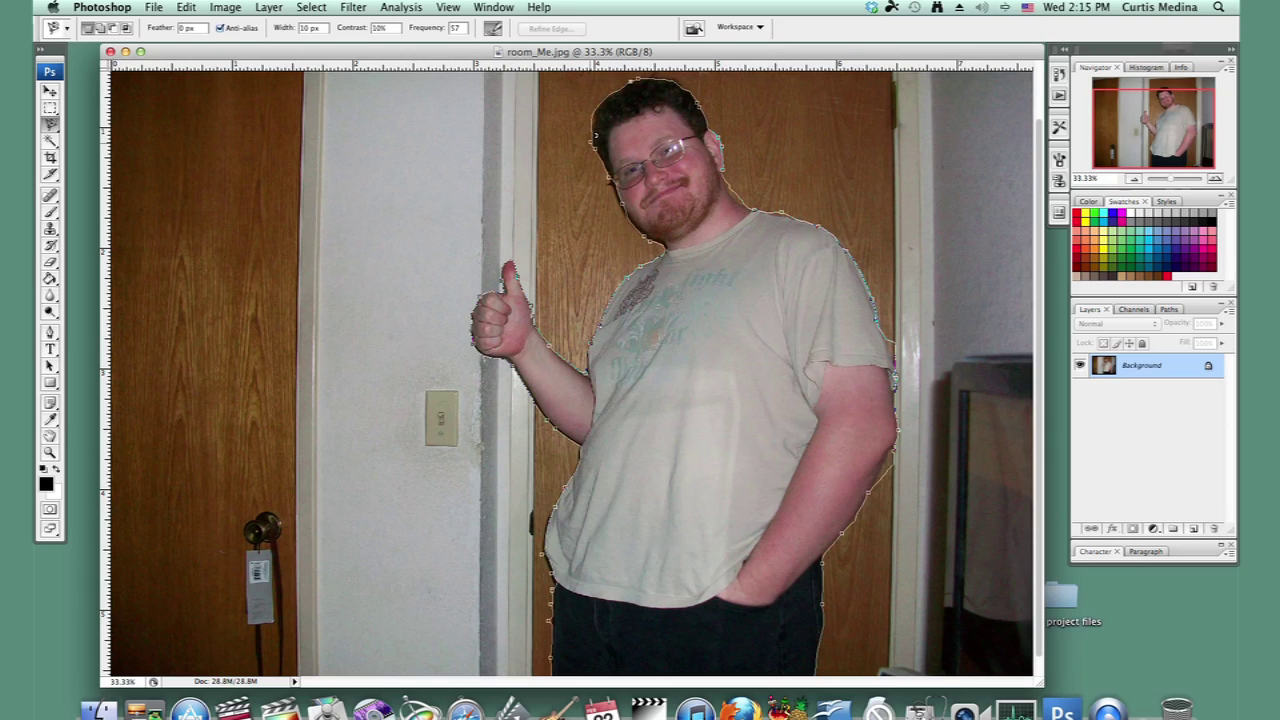
pyautogui.press('Escape')
pyautogui.press('super+z')
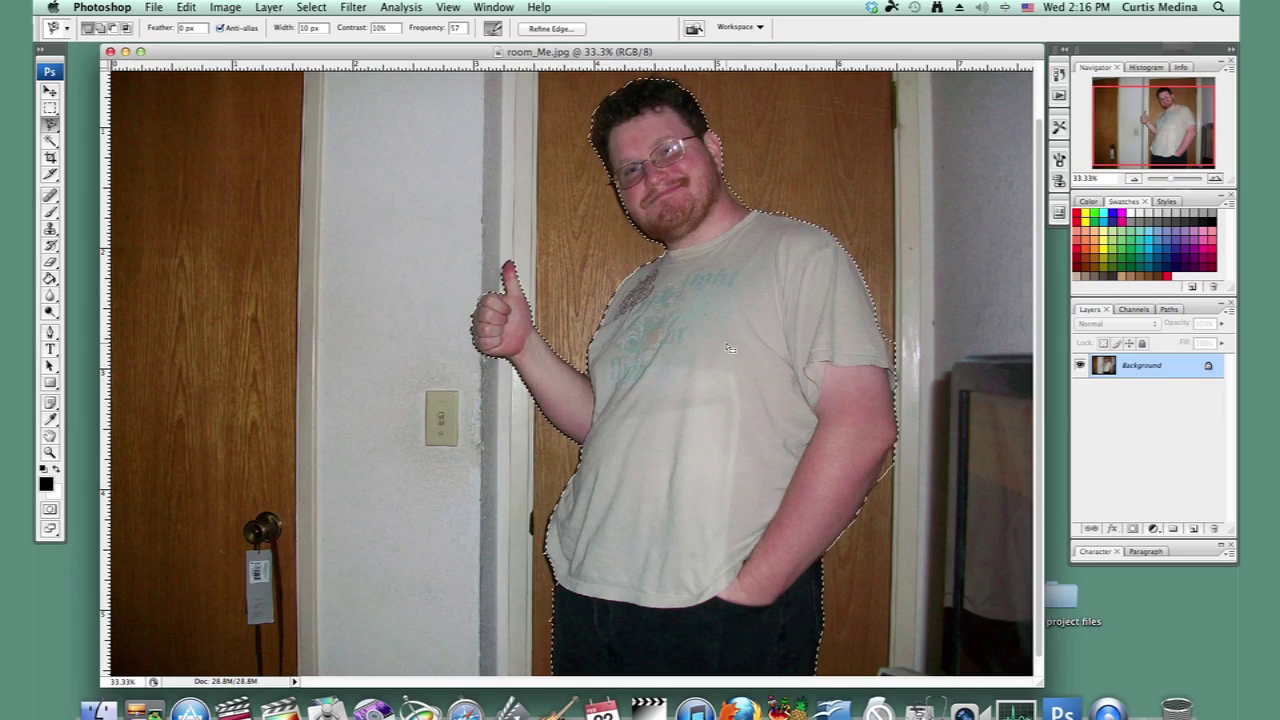
# - Copy the selected man into room.jpg and position the pasted cutout before the larger door, its lower edge at the image's bottom
pyautogui.click(188, 7)
pyautogui.click(221, 116)
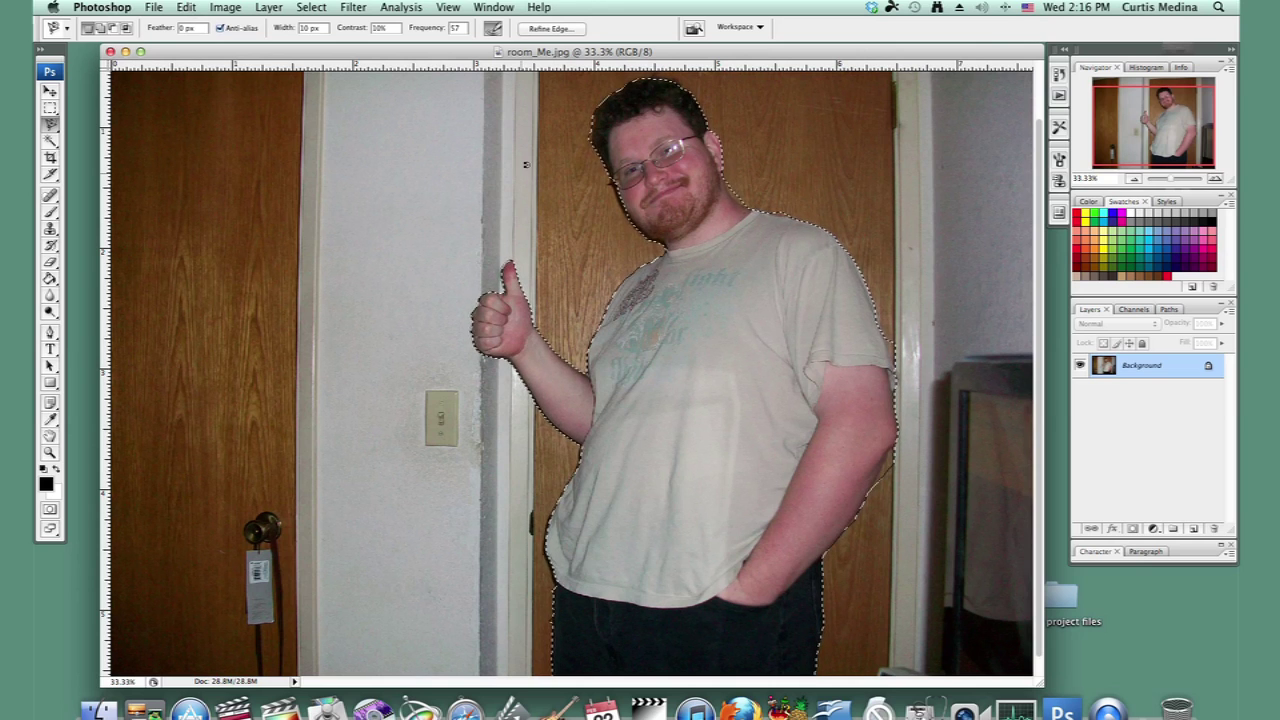
pyautogui.click(125, 52)
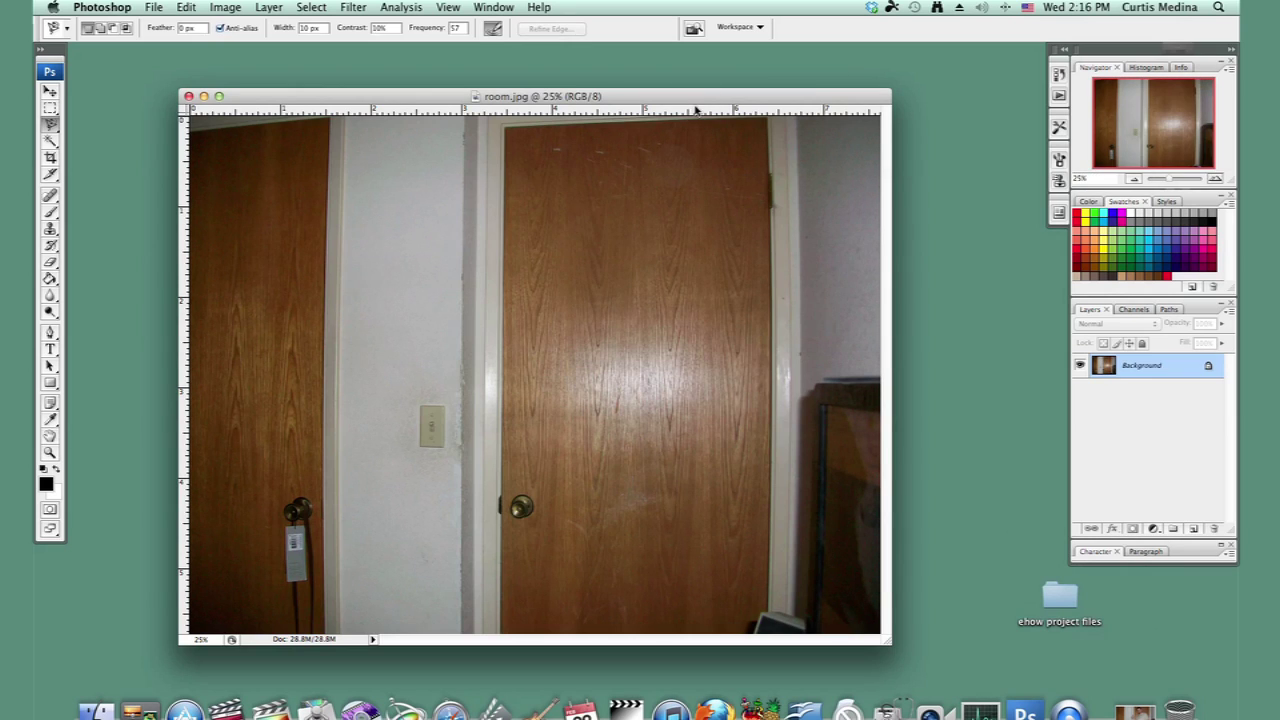
pyautogui.click(190, 6)
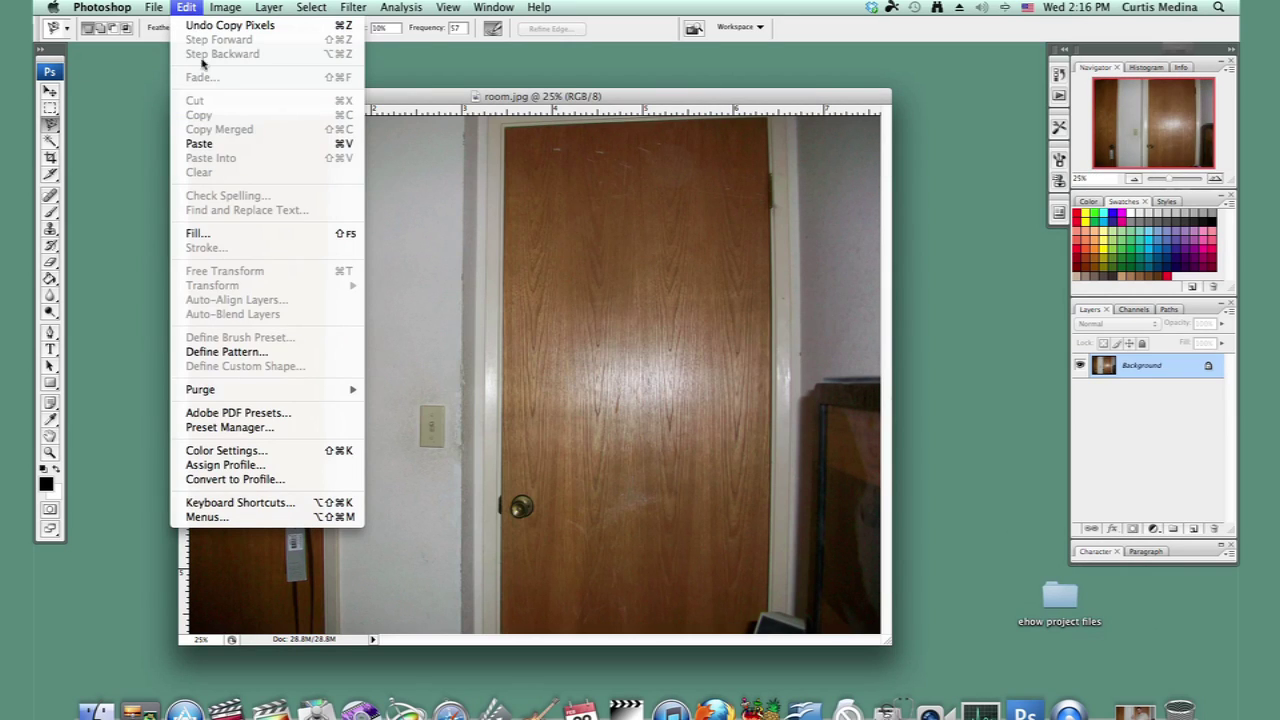
pyautogui.click(212, 146)
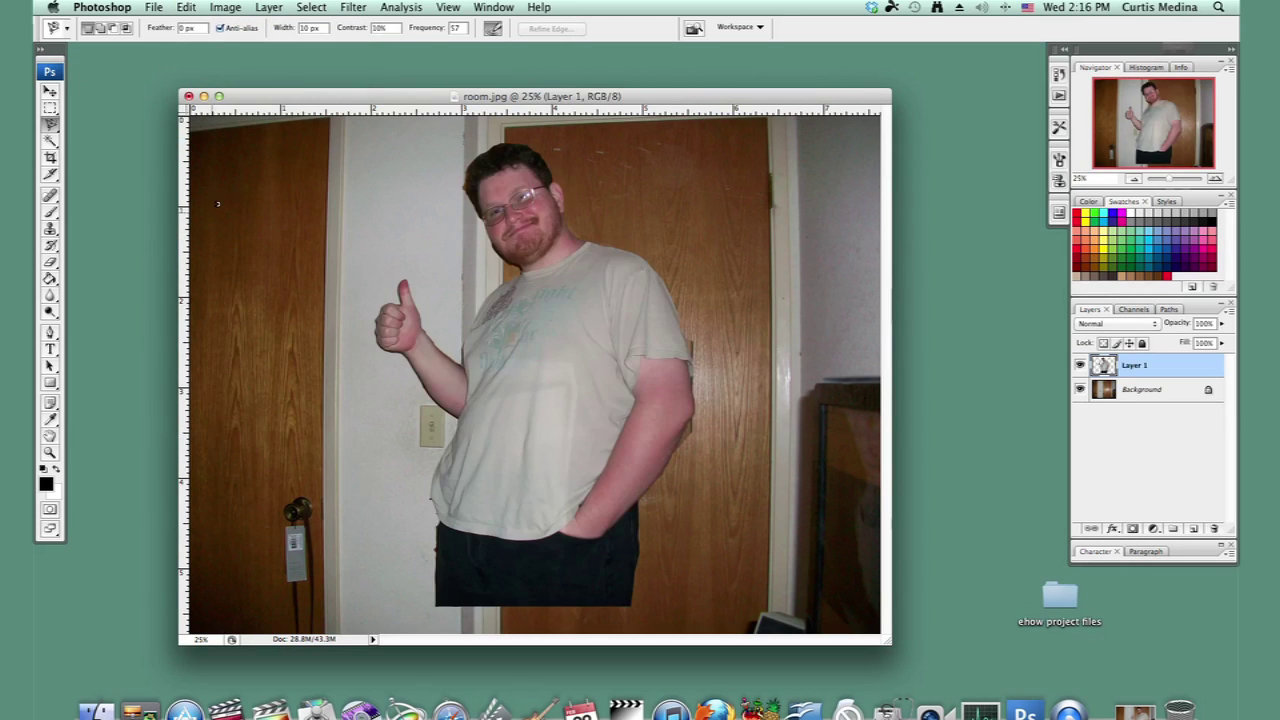
pyautogui.click(50, 91)
pyautogui.moveTo(500, 226); pyautogui.dragTo(580, 253)
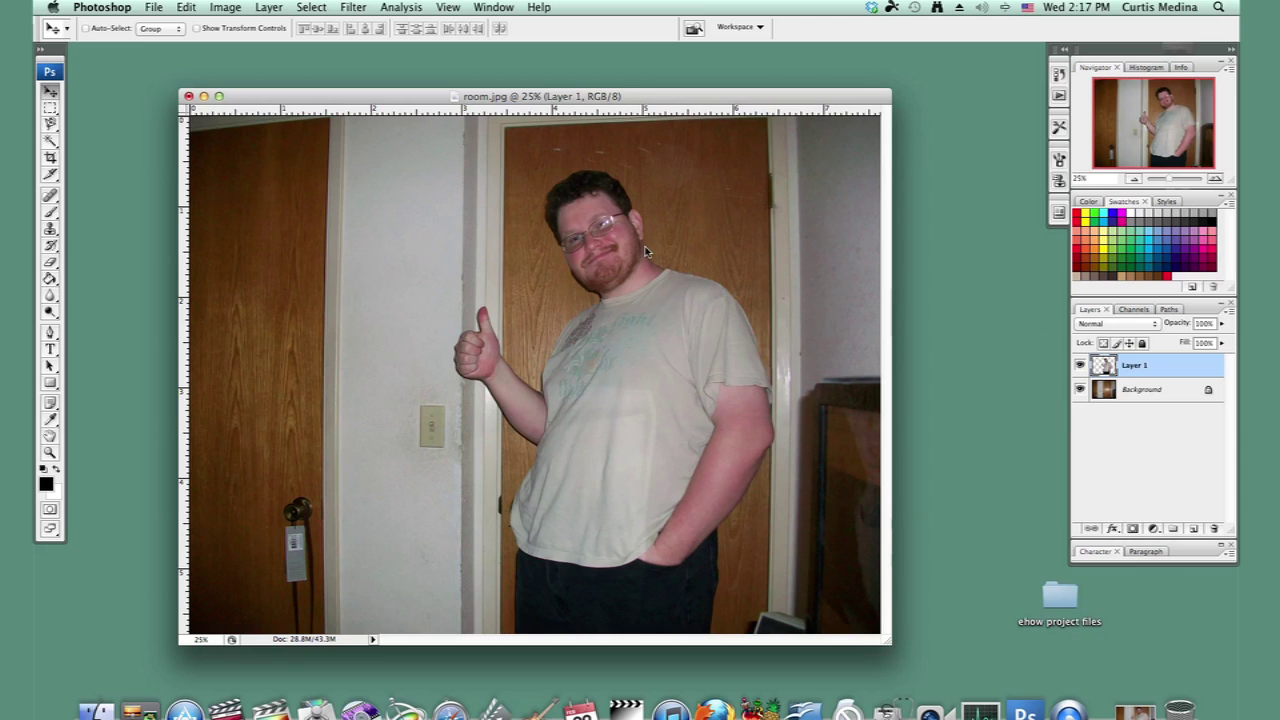
# - Hide the background layer and erase the leftover door fringes around the man's neck, shoulder, arm, hair and face
pyautogui.click(1079, 389)
pyautogui.press('e')
pyautogui.press('super+equal')
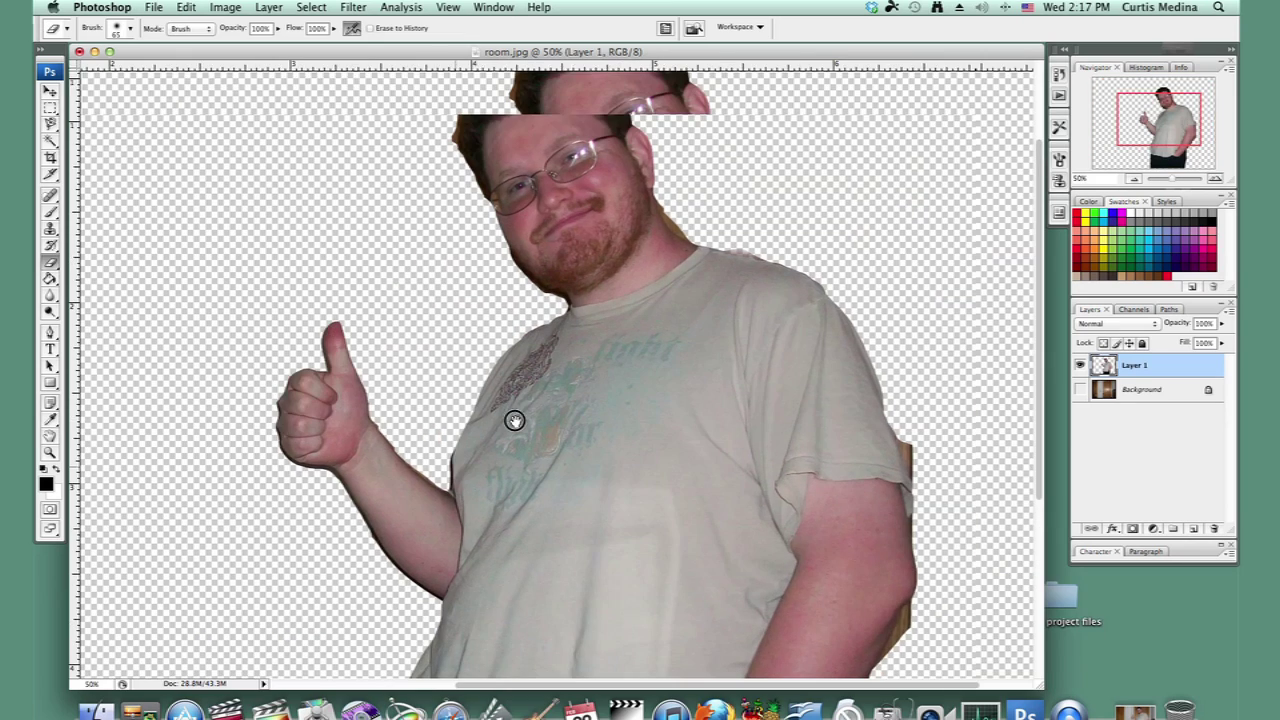
pyautogui.moveTo(668, 198)
pyautogui.mouseDown()
pyautogui.moveTo(802, 249)
pyautogui.moveTo(924, 339)
pyautogui.moveTo(912, 437)
pyautogui.moveTo(922, 454)
pyautogui.moveTo(916, 433)
pyautogui.moveTo(939, 445)
pyautogui.moveTo(927, 566)
pyautogui.moveTo(922, 519)
pyautogui.moveTo(936, 573)
pyautogui.moveTo(929, 620)
pyautogui.moveTo(913, 626)
pyautogui.moveTo(915, 612)
pyautogui.moveTo(889, 668)
pyautogui.mouseUp()
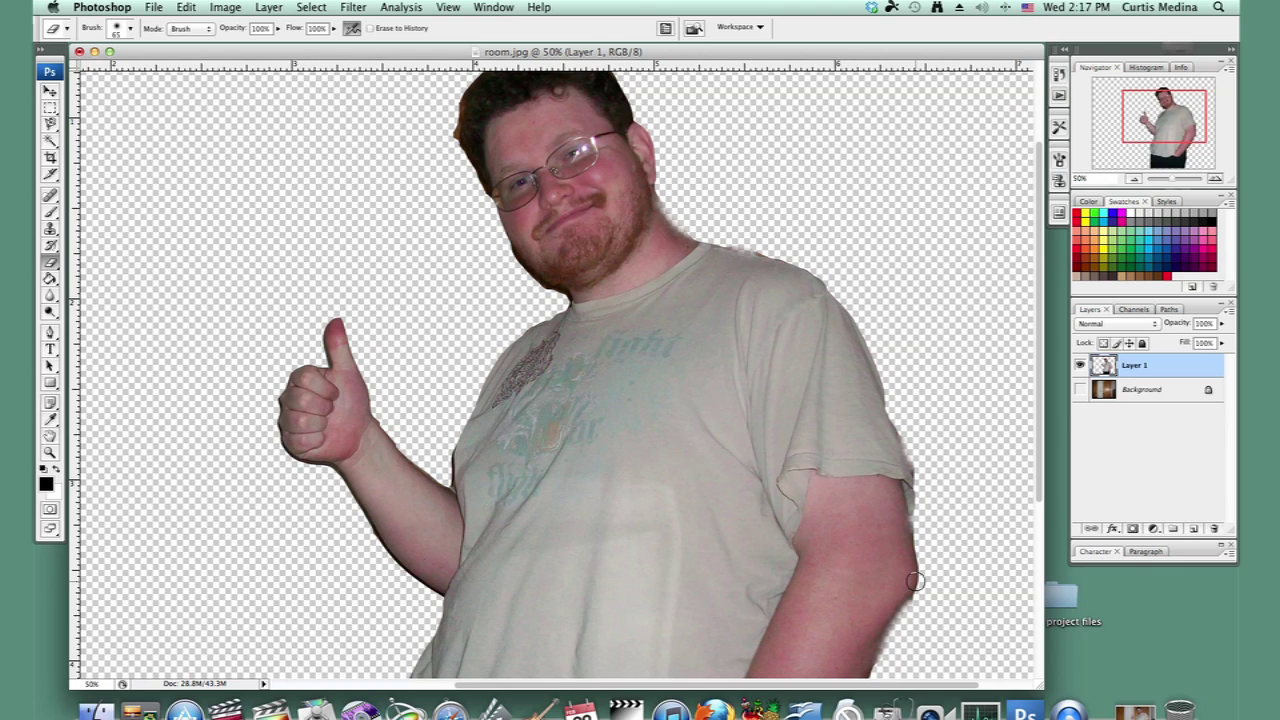
pyautogui.moveTo(569, 491); pyautogui.dragTo(603, 600)
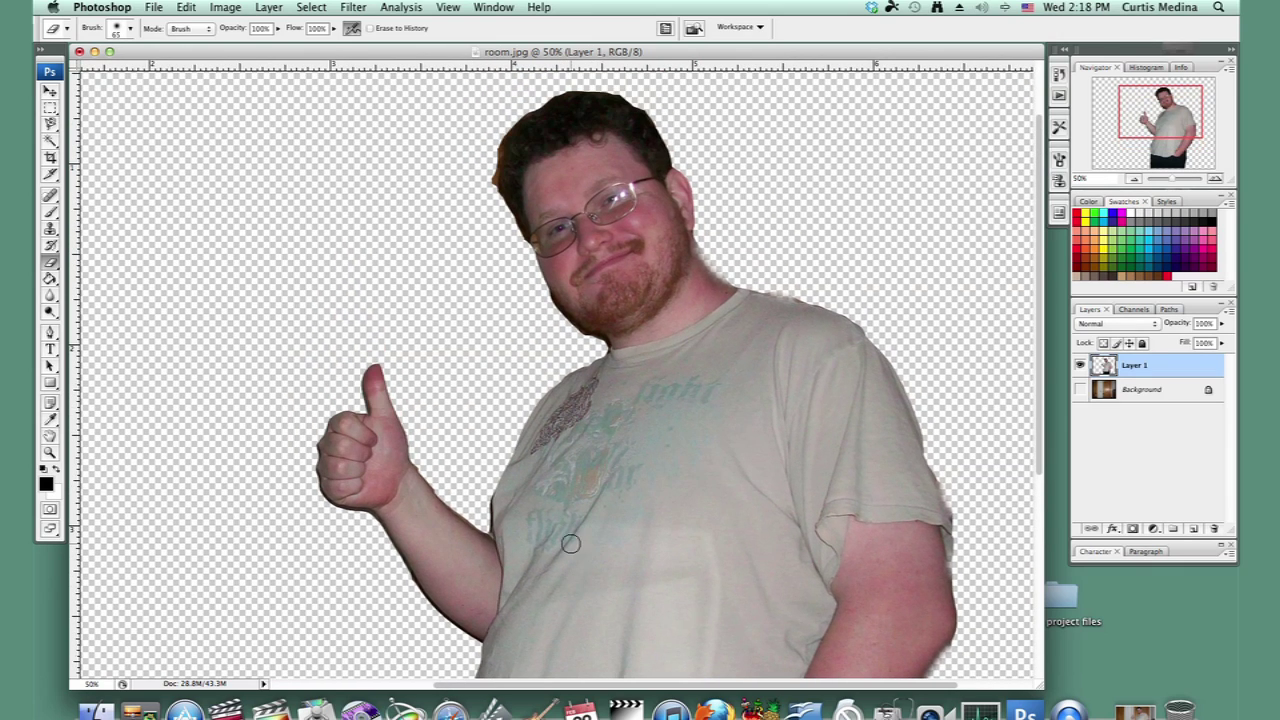
pyautogui.moveTo(485, 172); pyautogui.dragTo(486, 240)
pyautogui.moveTo(585, 346); pyautogui.dragTo(548, 317)
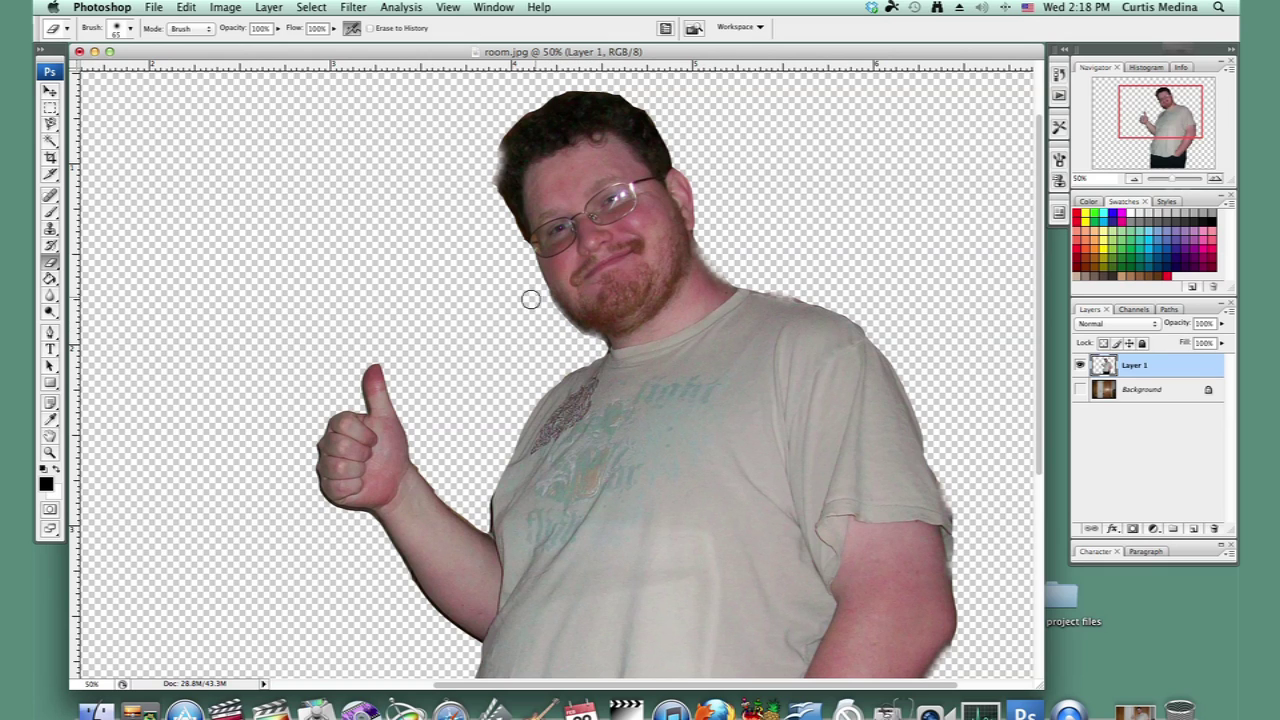
pyautogui.scroll(-5, 539, 240)
pyautogui.scroll(-1, 539, 240)
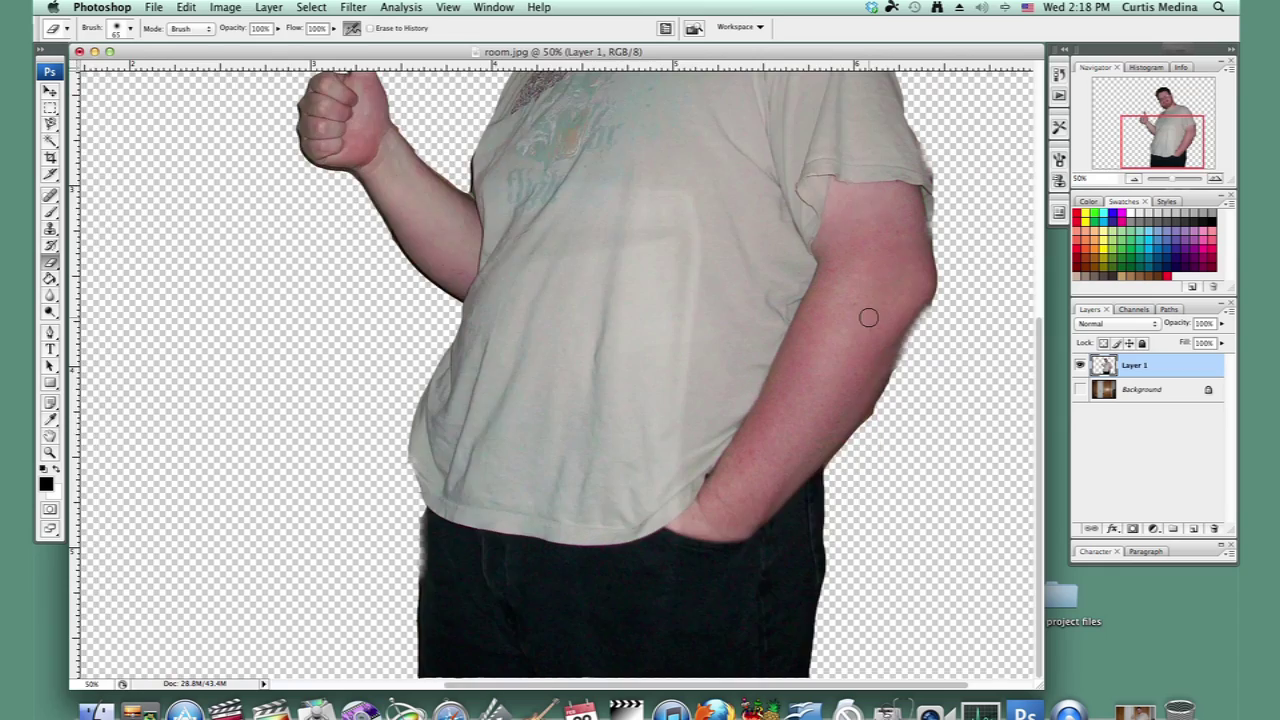
pyautogui.press('super+minus')
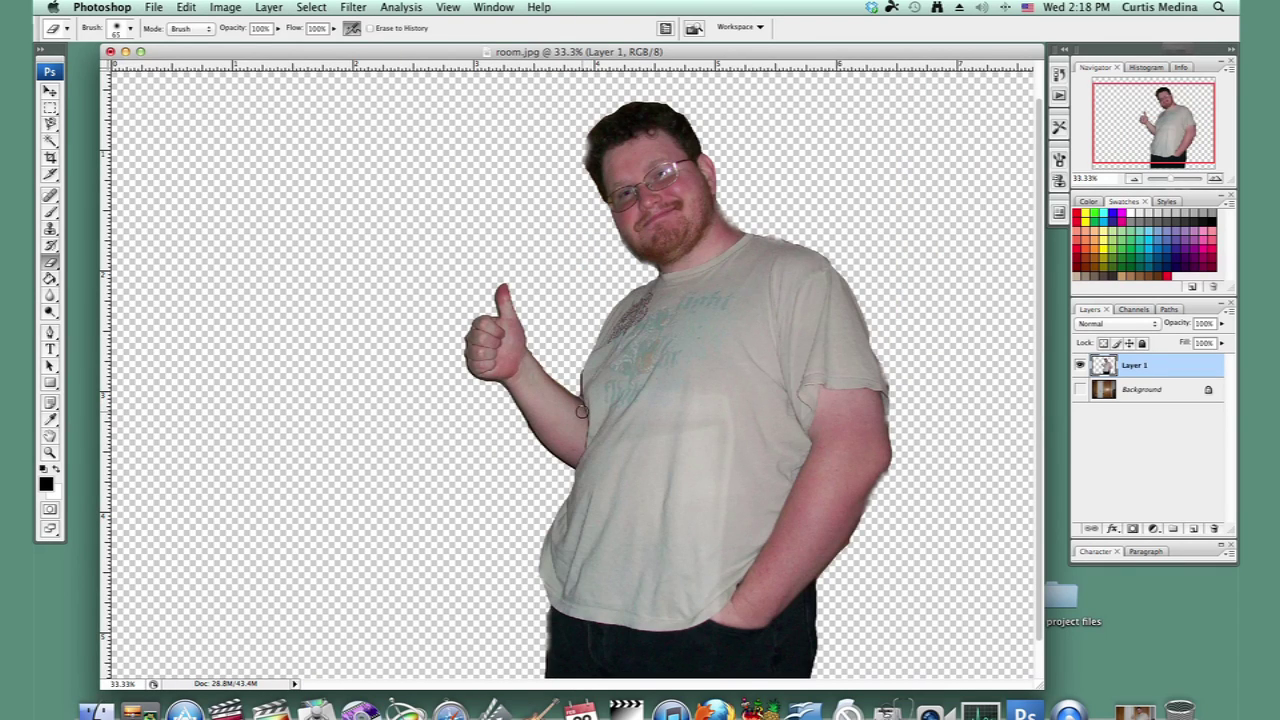
# - Tint the man's layer blue using Hue/Saturation with Colorize on, hue 216 and saturation 25
pyautogui.click(227, 8)
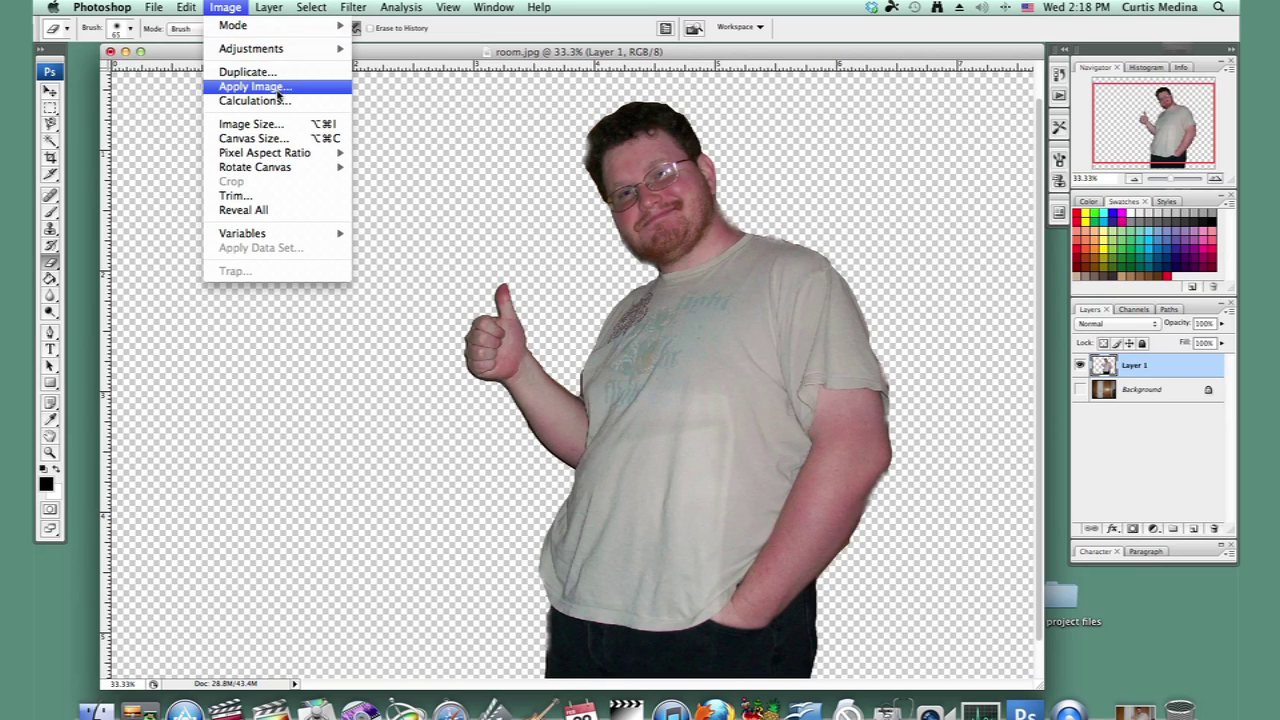
pyautogui.moveTo(287, 55)
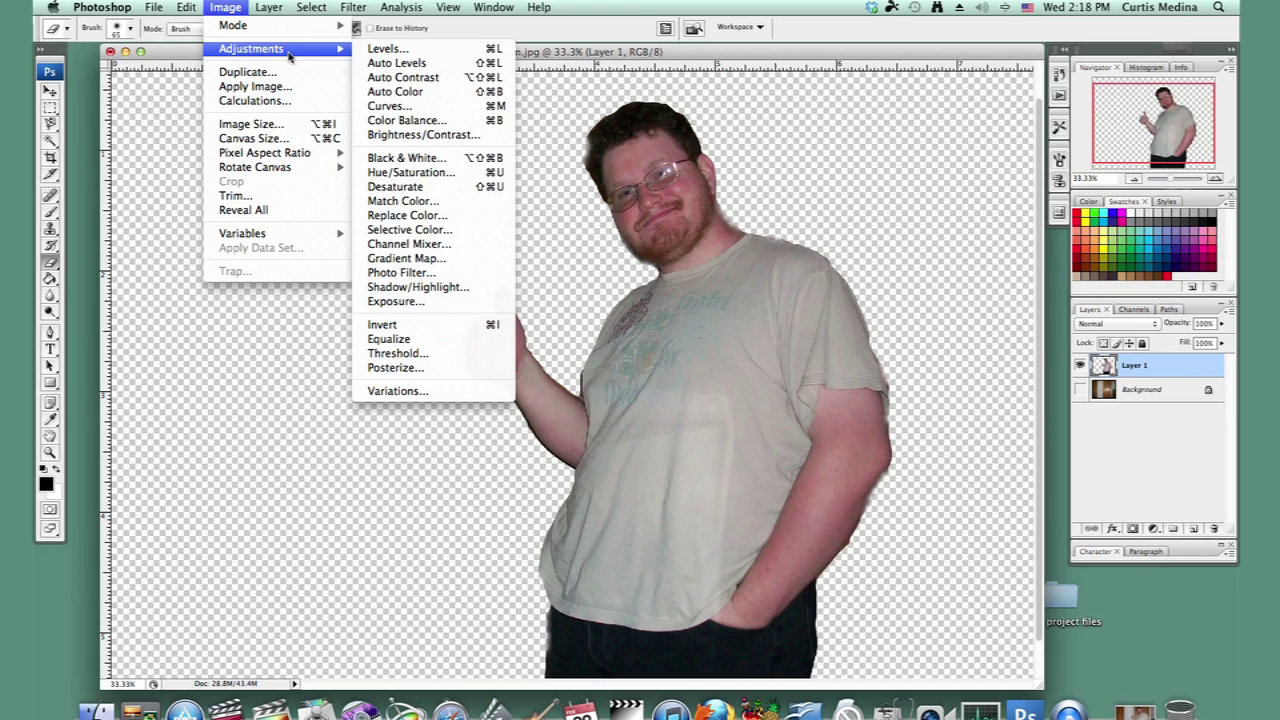
pyautogui.click(414, 173)
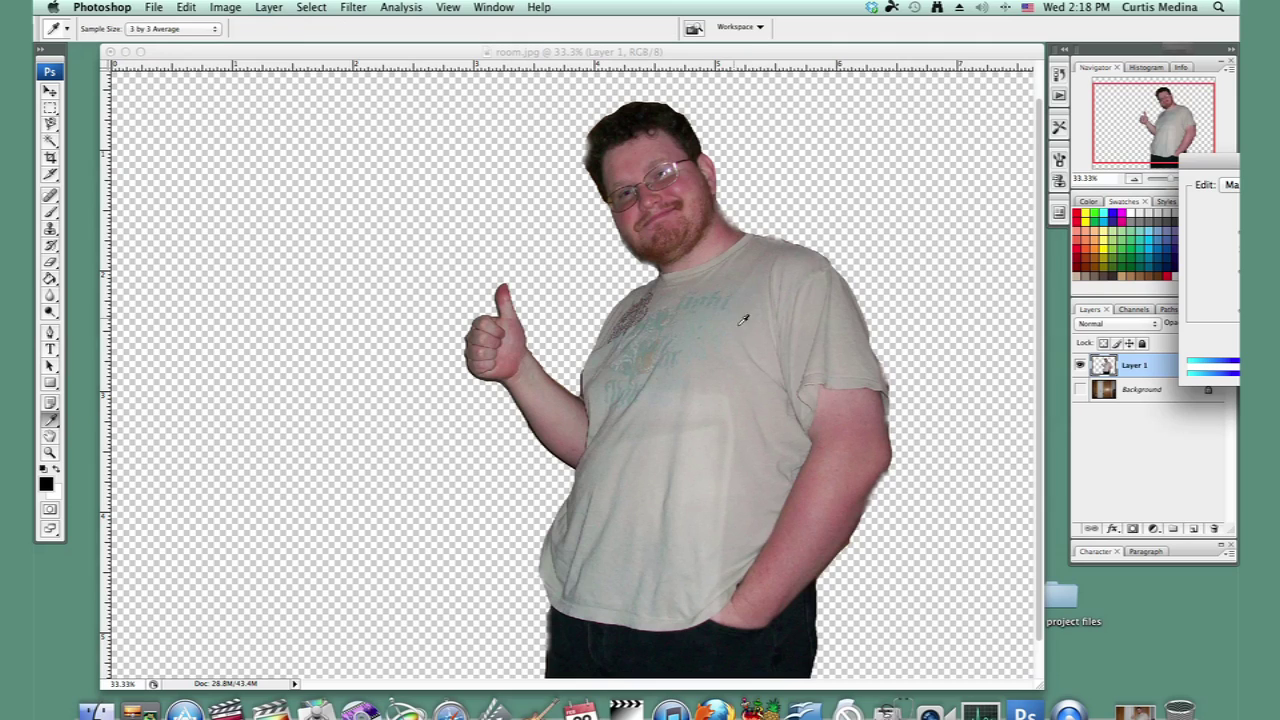
pyautogui.moveTo(1205, 167); pyautogui.dragTo(626, 214)
pyautogui.click(889, 374)
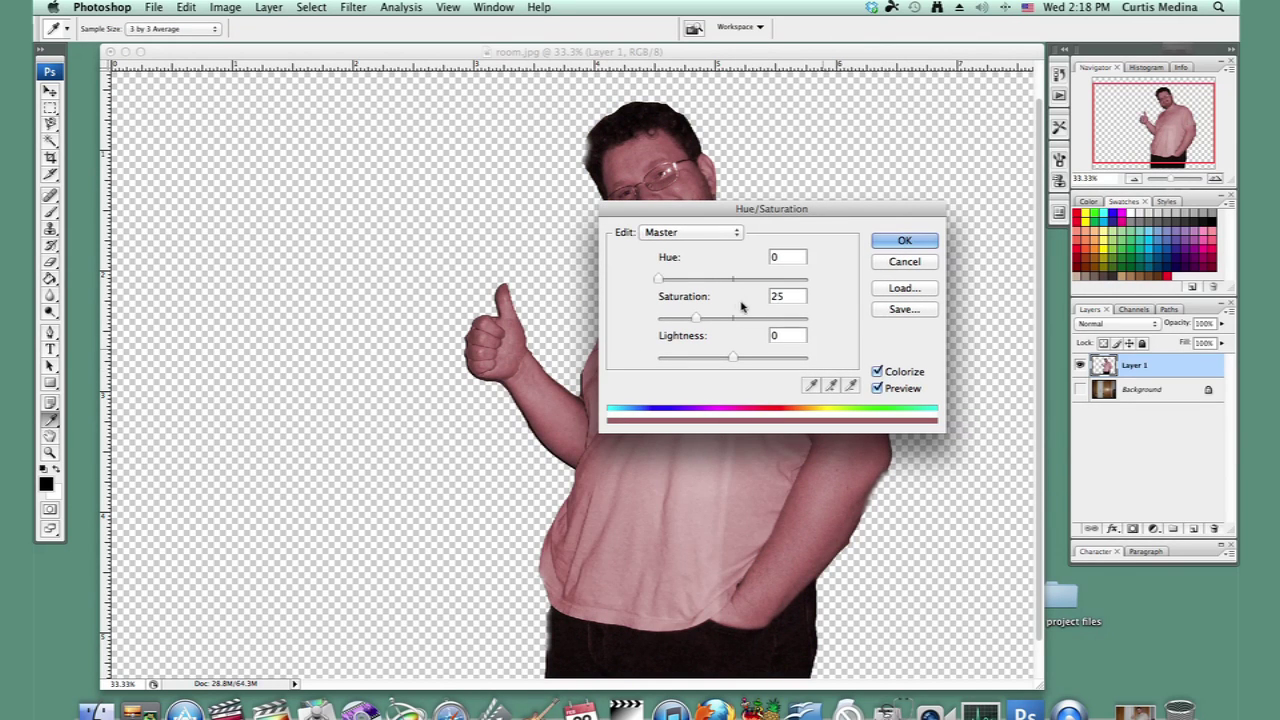
pyautogui.moveTo(661, 279); pyautogui.dragTo(746, 286)
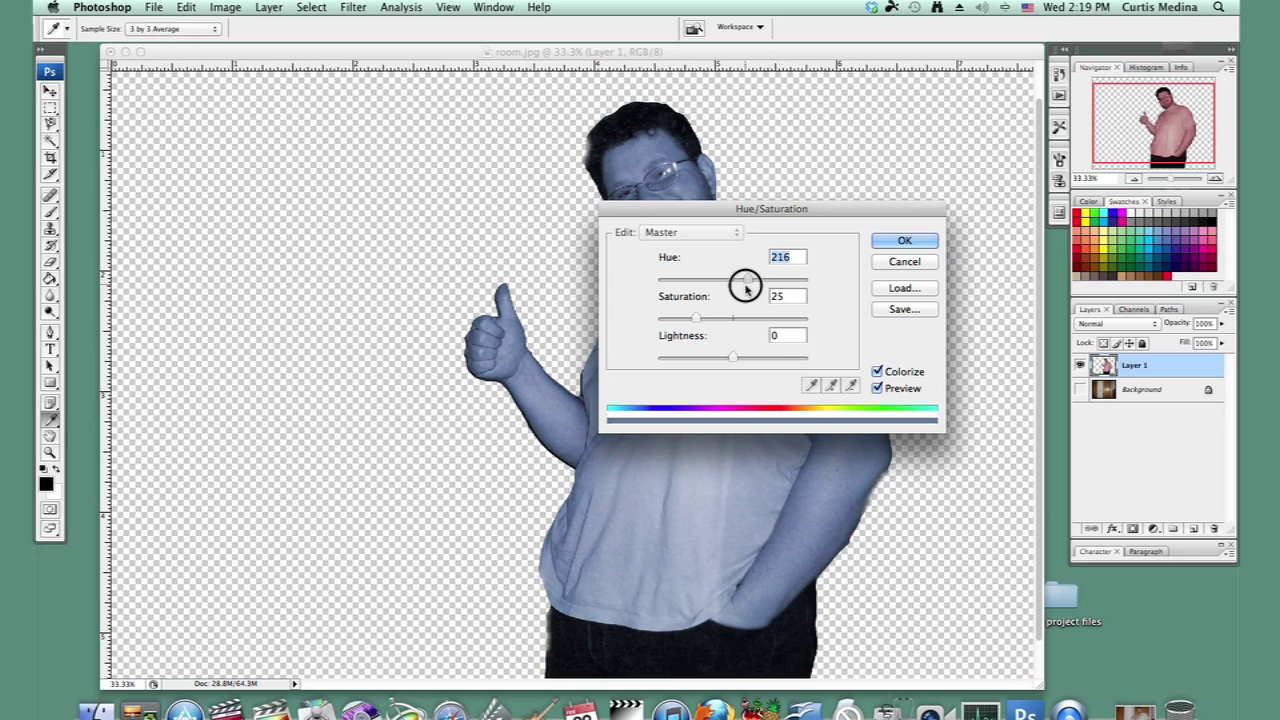
pyautogui.click(890, 245)
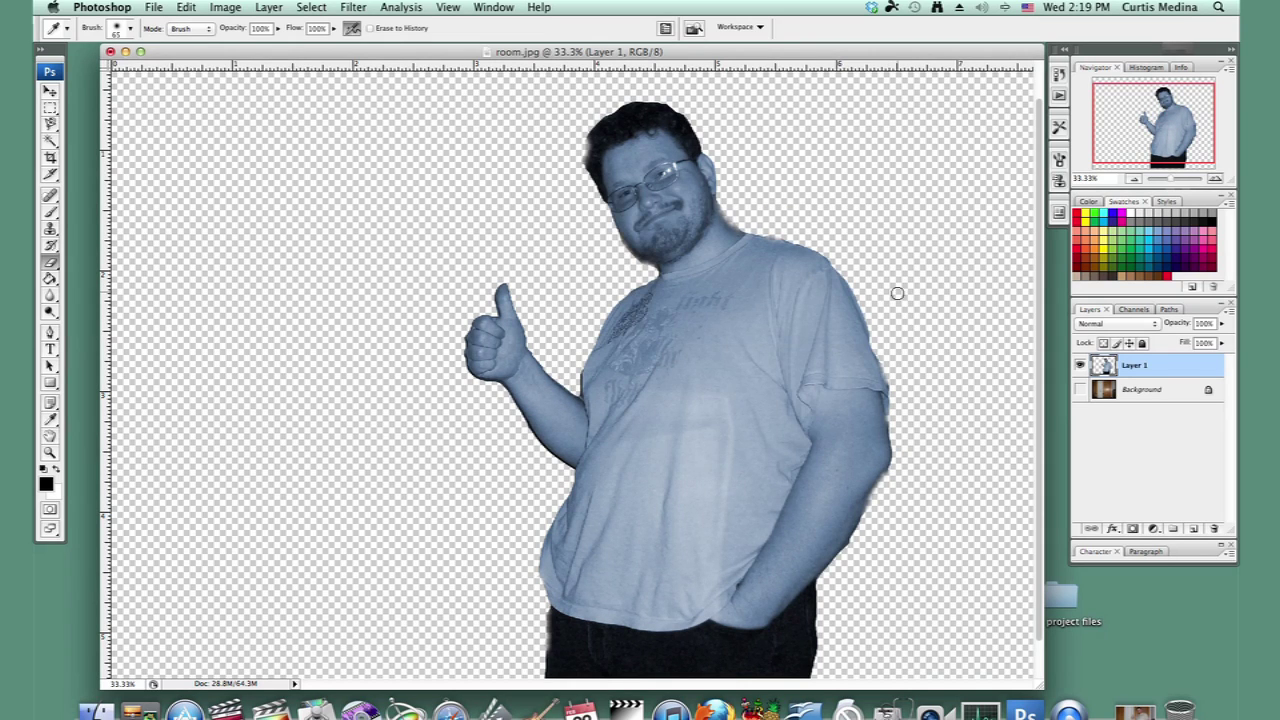
# - Set Layer 1 to 20% opacity with the Multiply blending mode, and show the background layer again
pyautogui.click(1204, 343)
pyautogui.moveTo(1220, 325); pyautogui.dragTo(1160, 342)
pyautogui.click(1115, 323)
pyautogui.click(1114, 362)
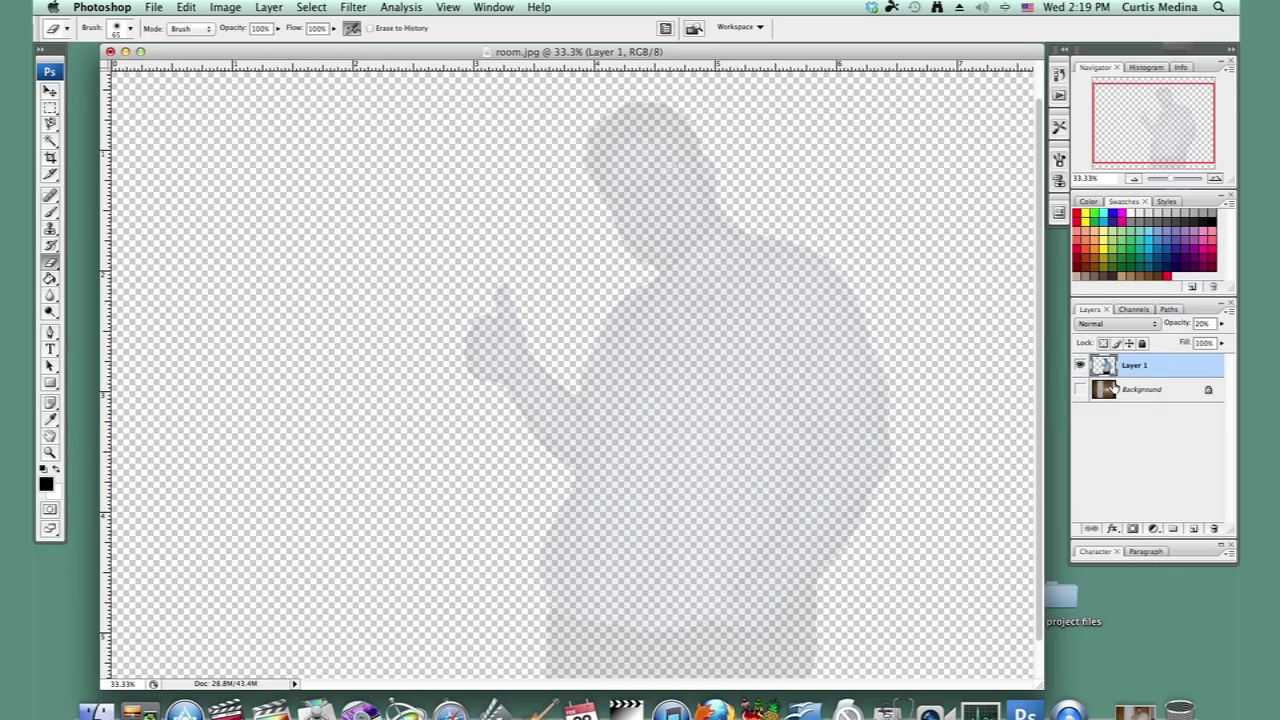
pyautogui.click(1079, 389)
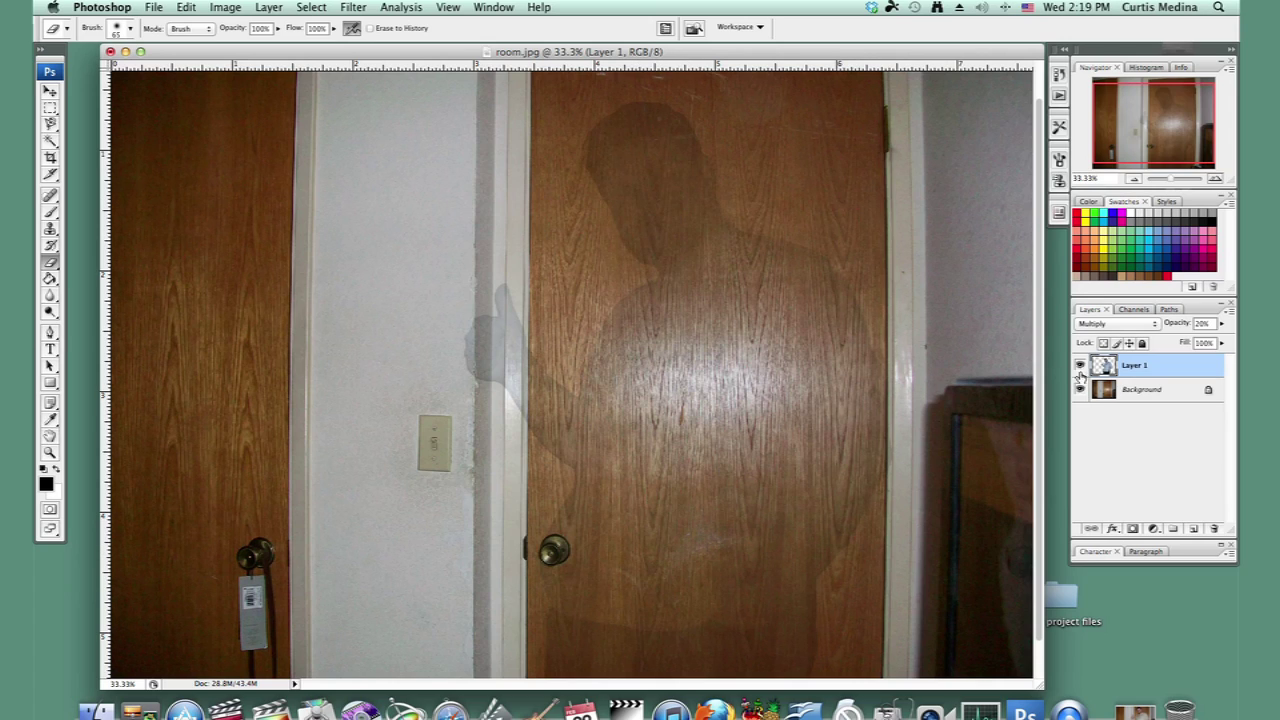
# - Compare the history states by stepping back to Hue/Saturation and returning through the opacity change to the latest blending change
pyautogui.click(1059, 74)
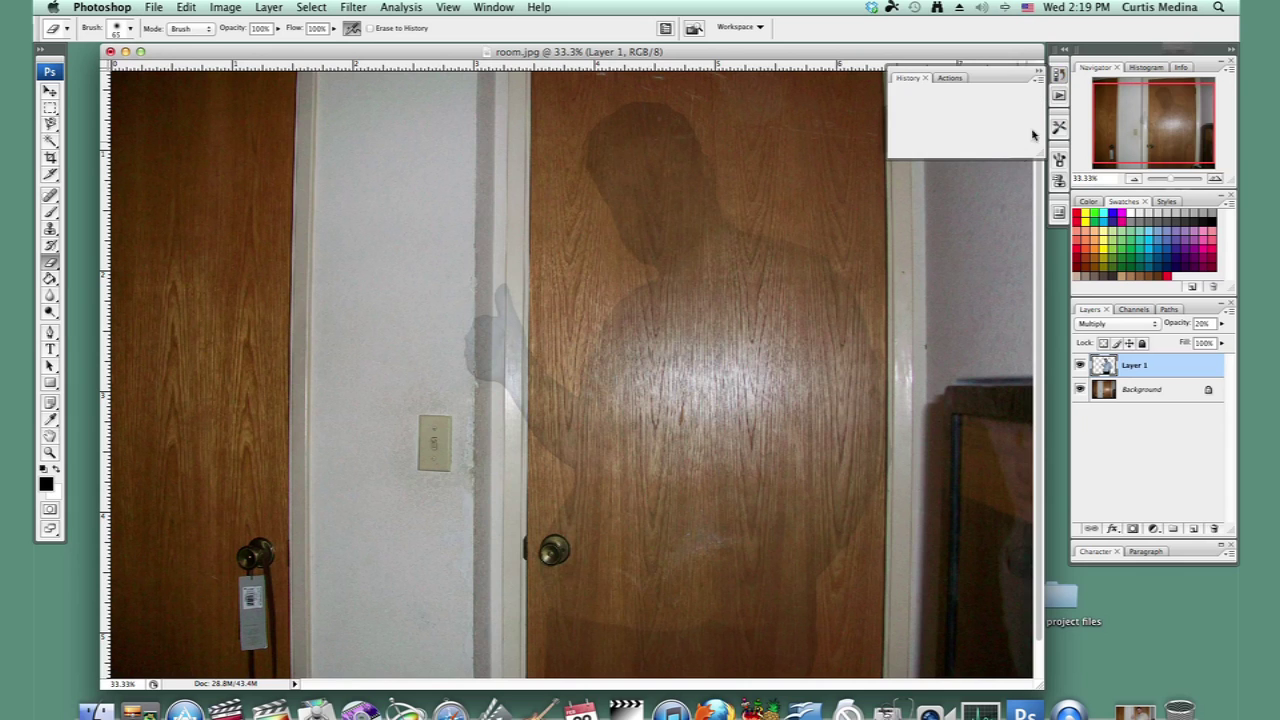
pyautogui.click(1038, 130)
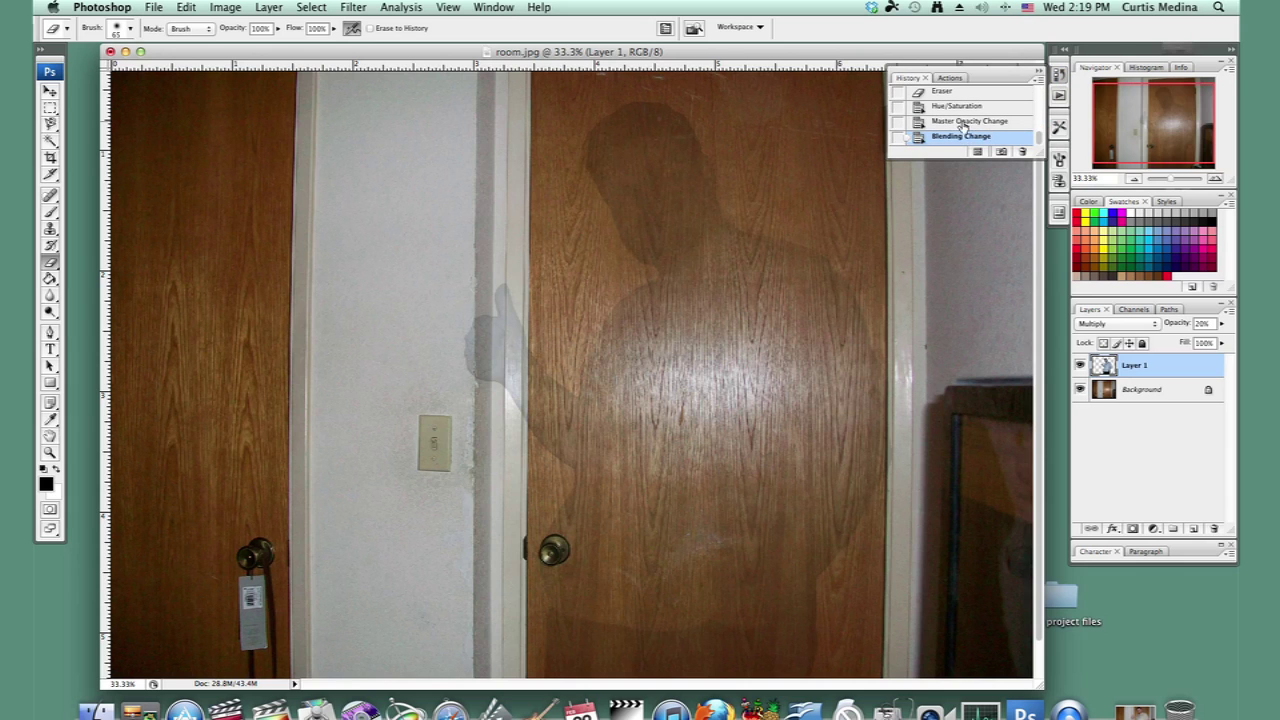
pyautogui.click(962, 121)
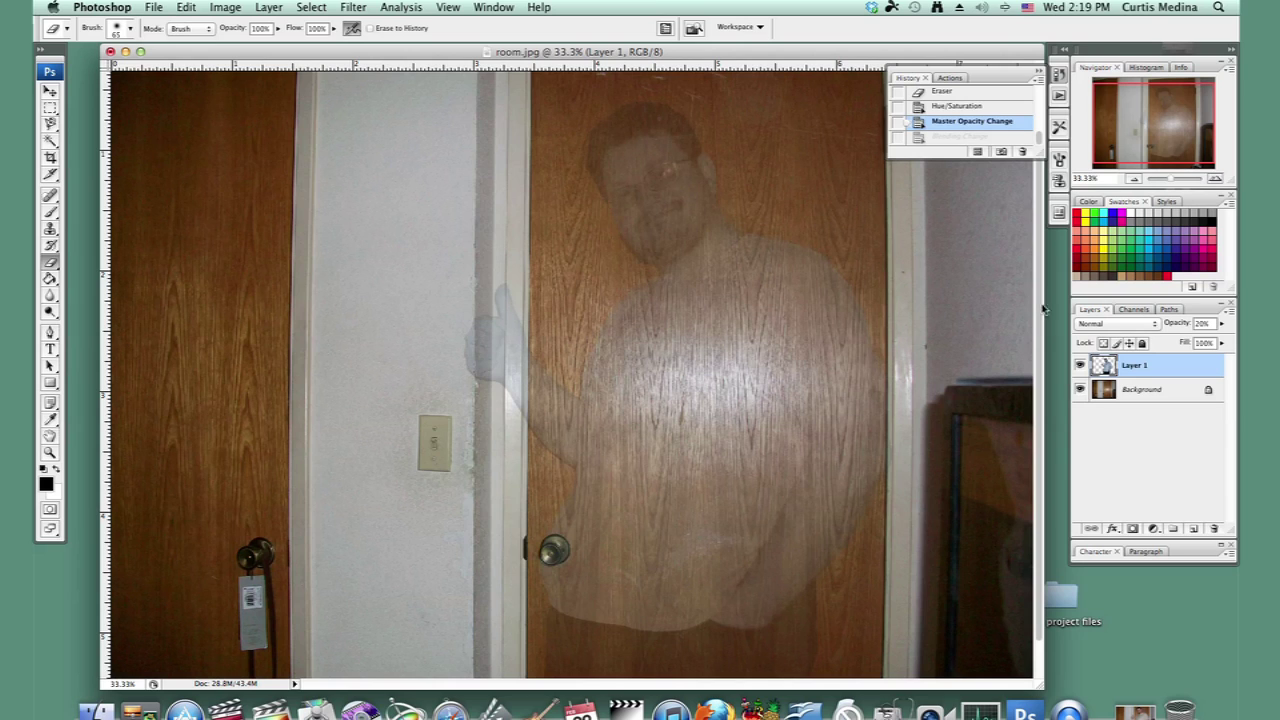
pyautogui.click(958, 106)
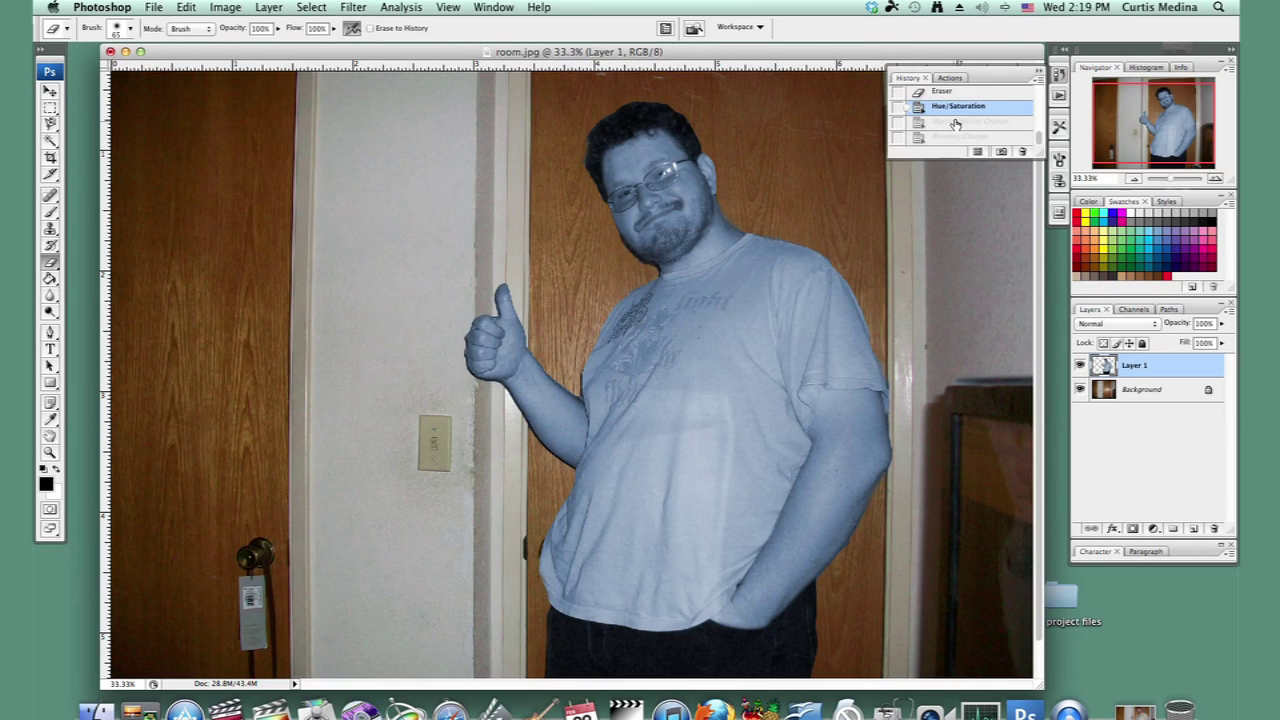
pyautogui.click(945, 121)
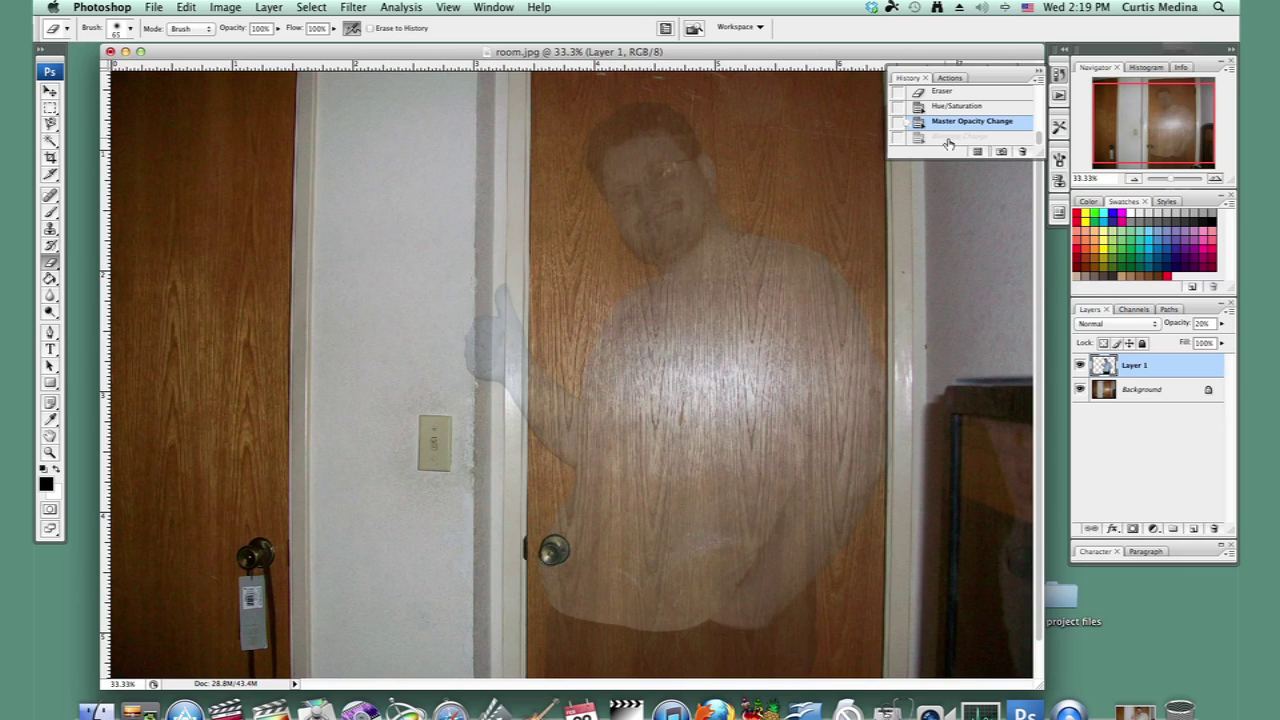
pyautogui.click(948, 138)
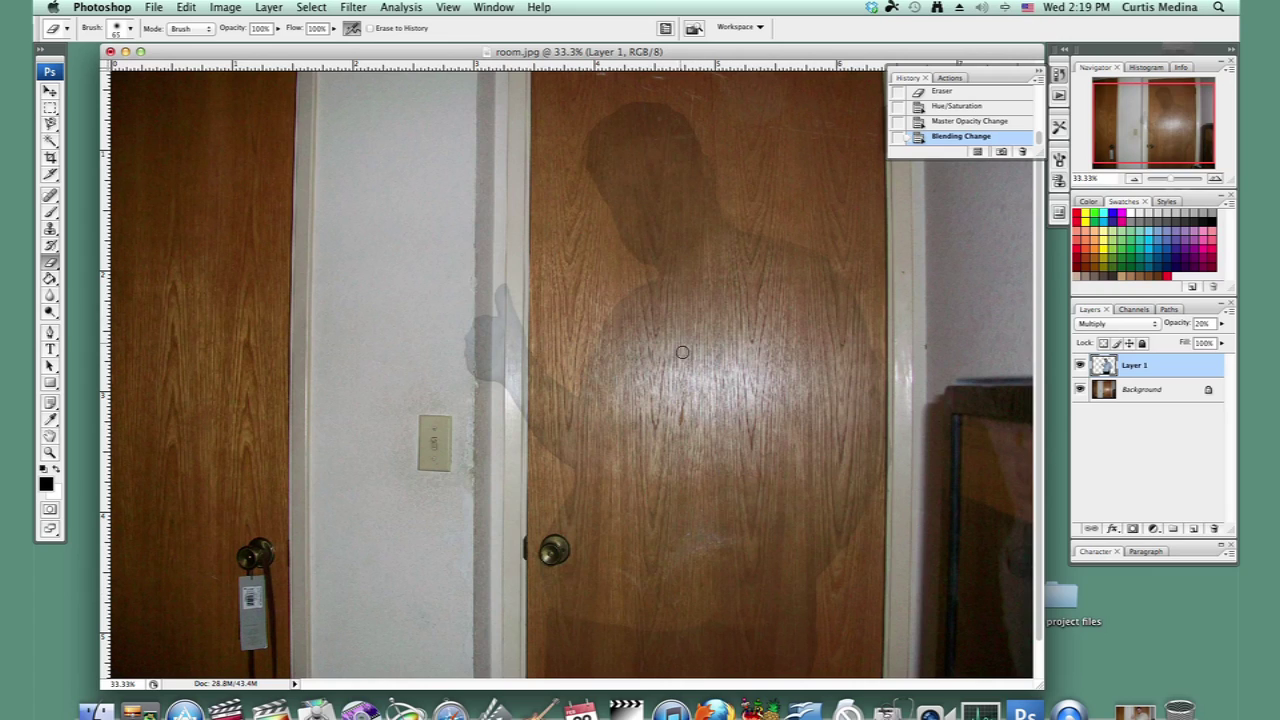
# - Raise Layer 1's opacity to 32% and set its blending mode to Normal
pyautogui.click(1221, 324)
pyautogui.moveTo(1168, 341); pyautogui.dragTo(1171, 344)
pyautogui.click(1118, 323)
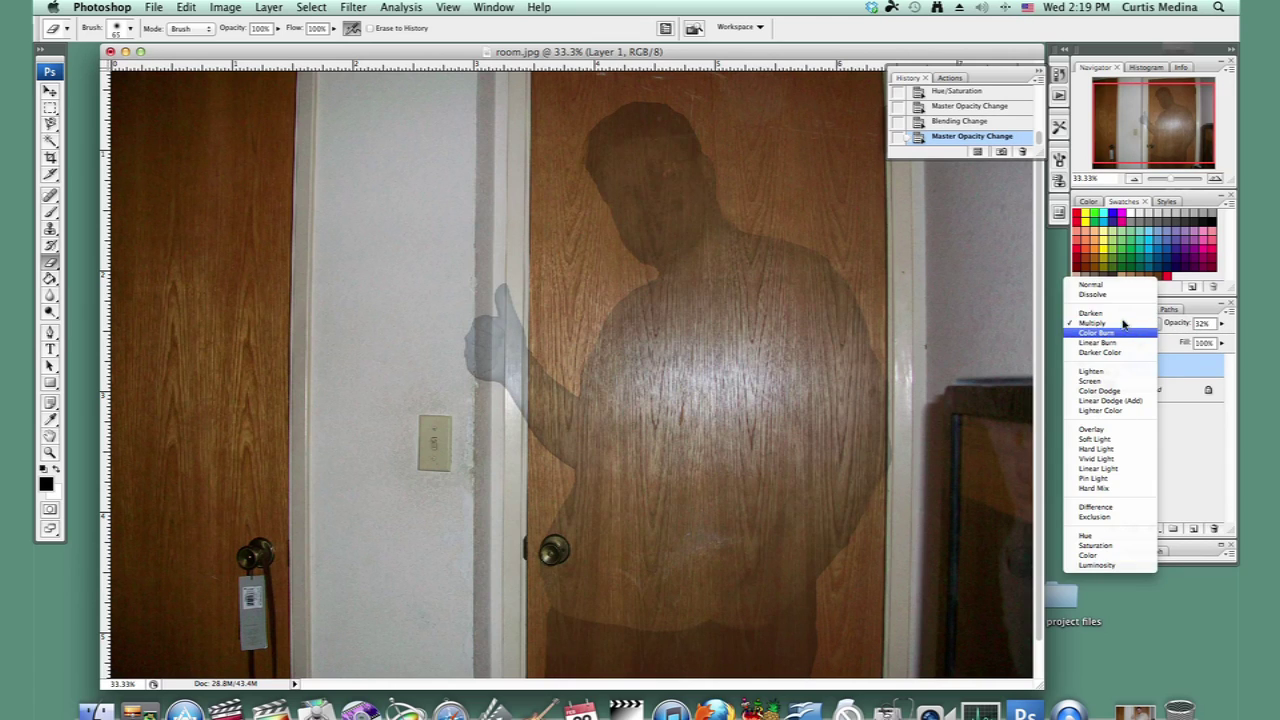
pyautogui.click(1092, 285)
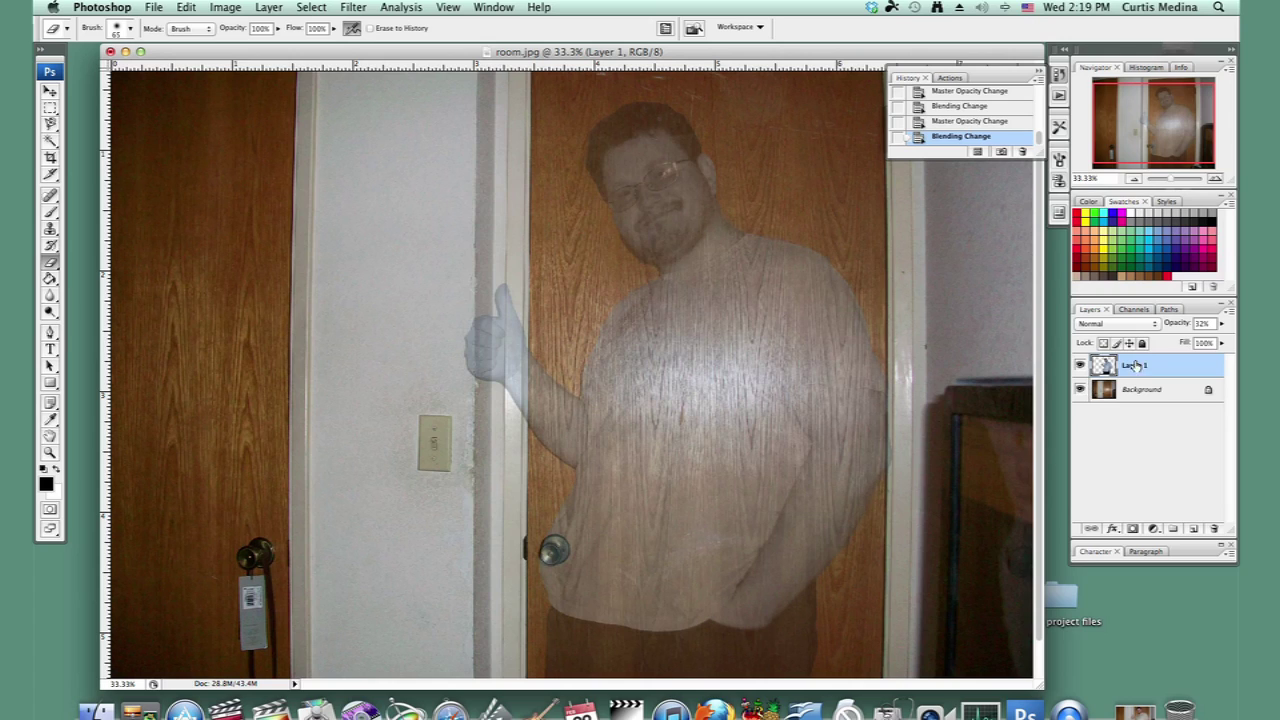